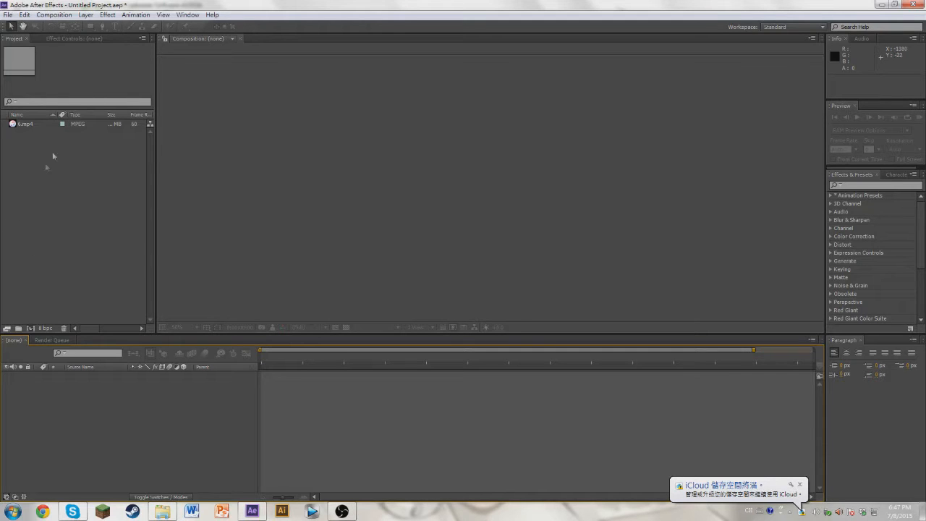
pyautogui.click(32, 124)
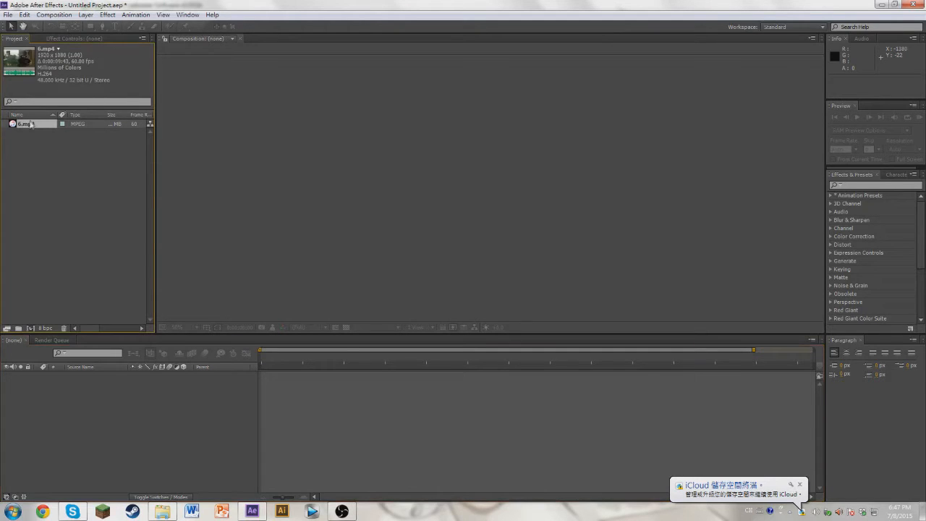
pyautogui.click(29, 329)
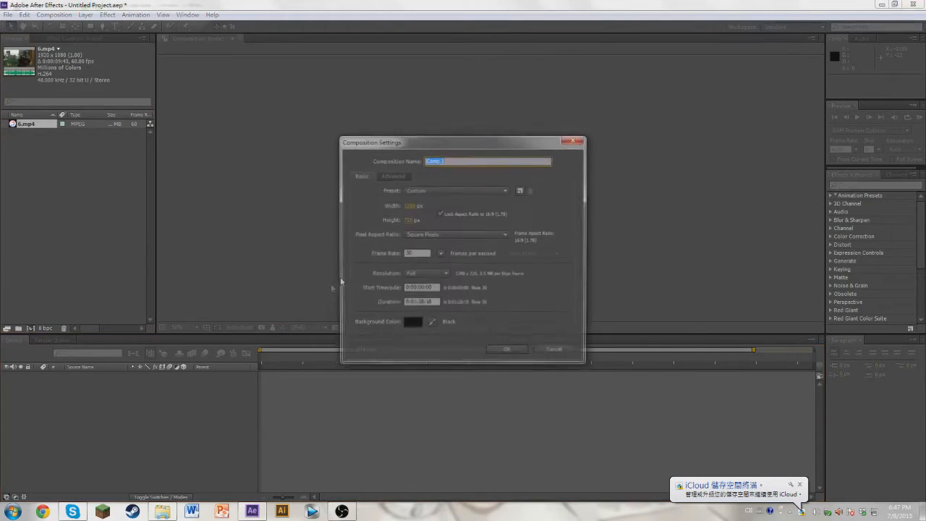
pyautogui.click(507, 352)
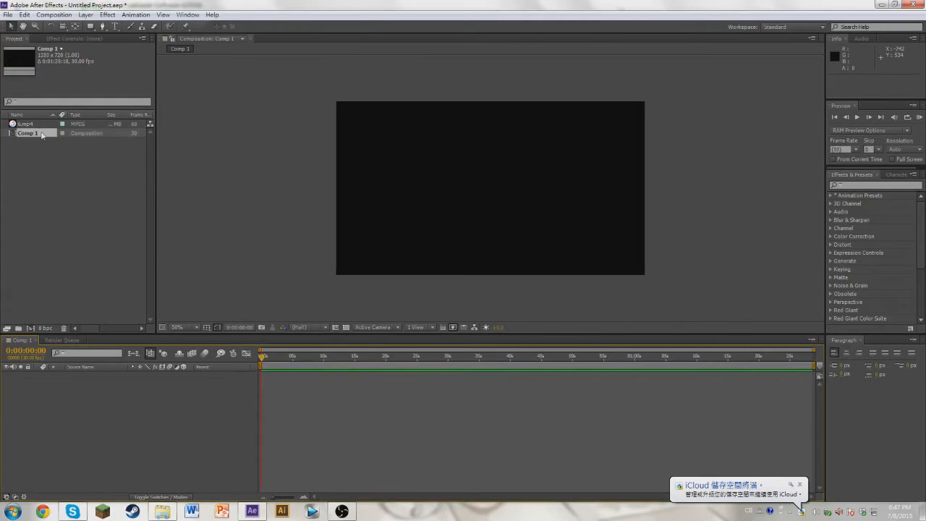
pyautogui.click(19, 341)
pyautogui.click(38, 133)
pyautogui.press('Delete')
# Create a composition from the 6.mp4 footage and set its size to 1280 x 720 px.
pyautogui.moveTo(38, 130); pyautogui.dragTo(87, 375)
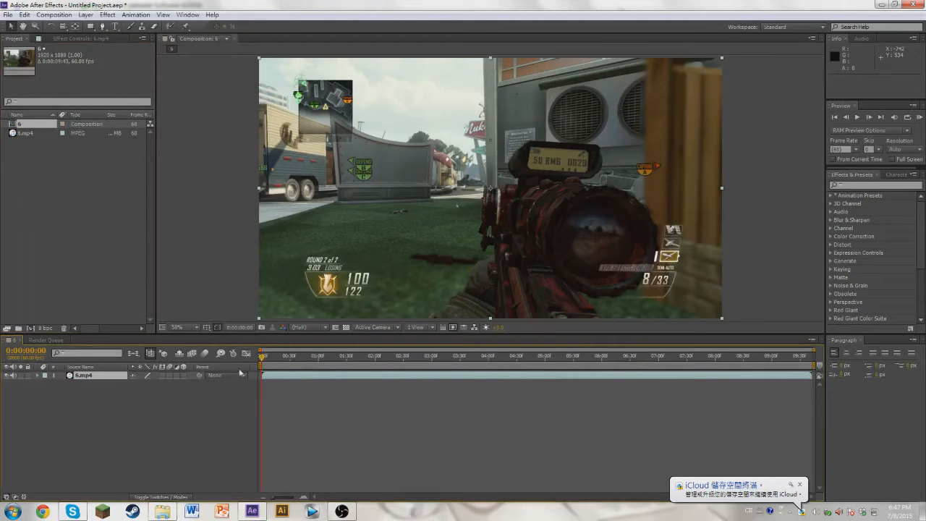
pyautogui.rightClick(22, 341)
pyautogui.click(47, 197)
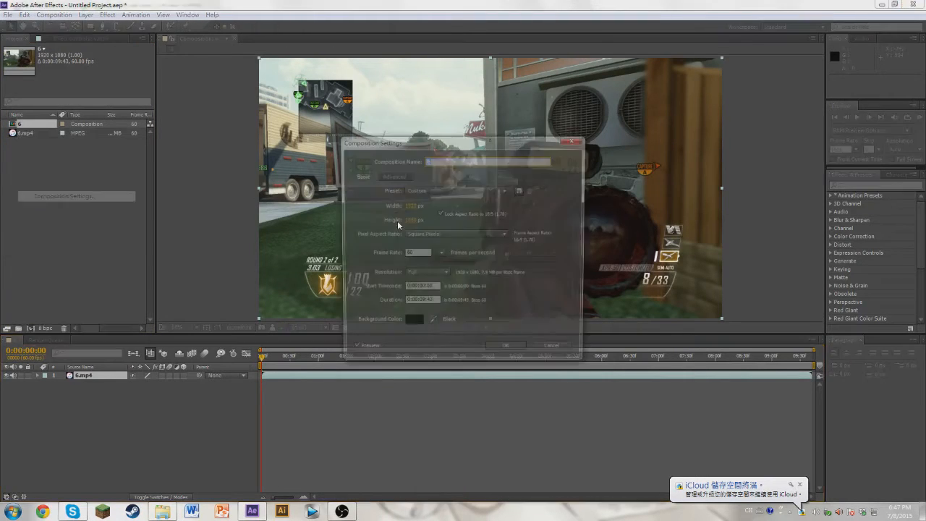
pyautogui.click(411, 219)
pyautogui.write('720')
pyautogui.press('Return')
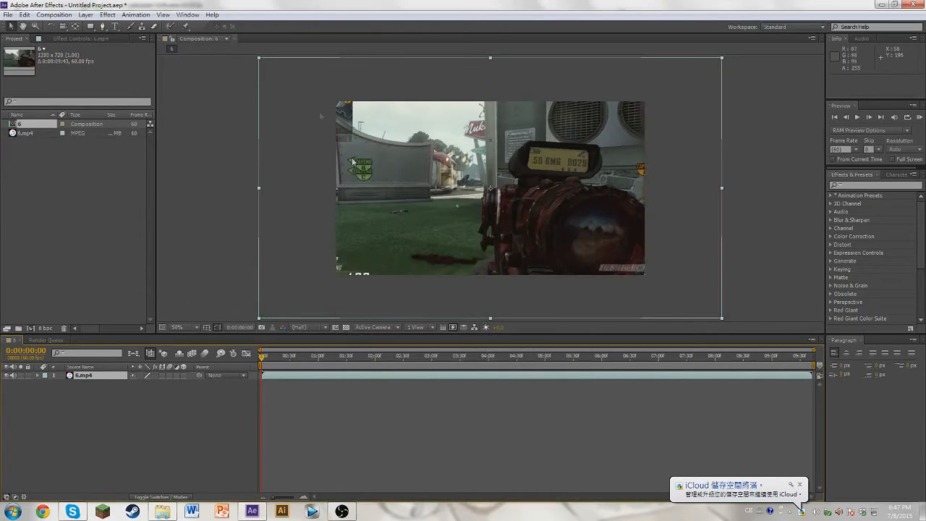
# Scale the 6.mp4 layer down to 67% so the footage fits the composition frame.
pyautogui.moveTo(261, 64); pyautogui.dragTo(337, 105)
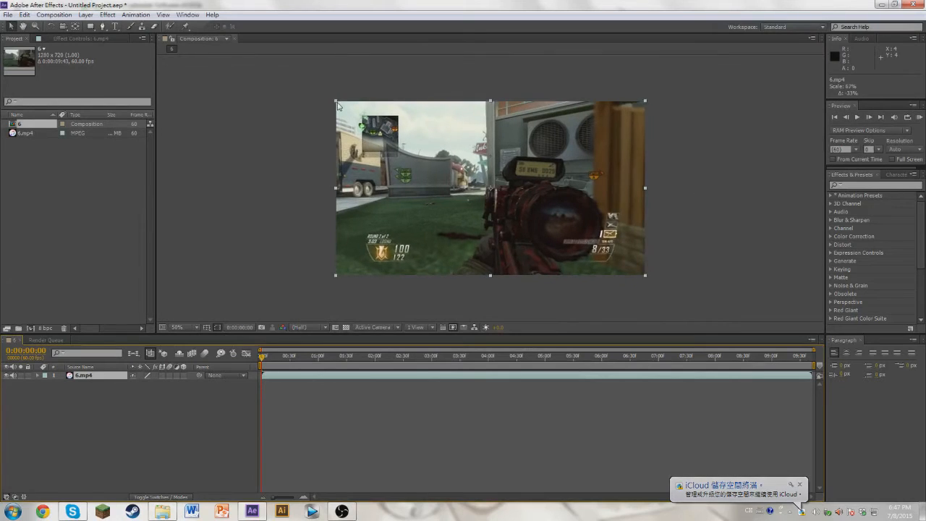
pyautogui.click(180, 415)
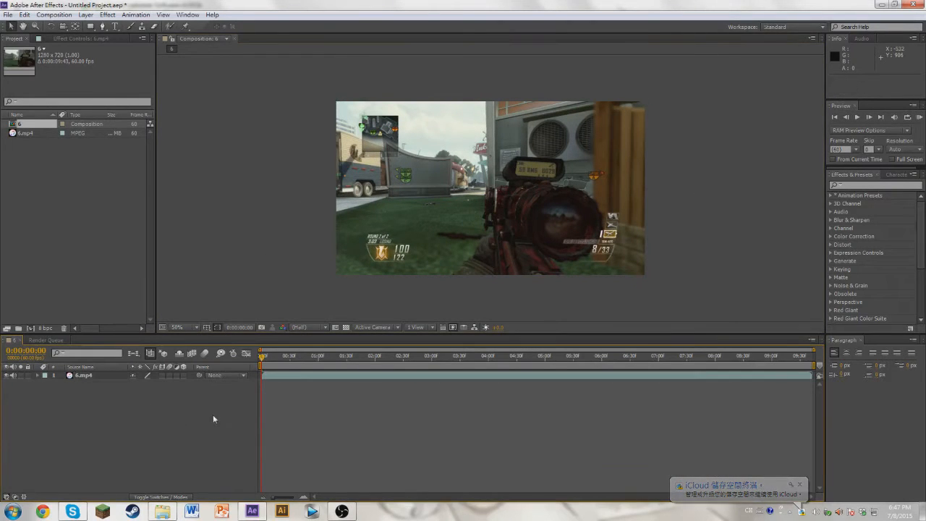
# Add an adjustment layer above the 6.mp4 footage and rename it CC.
pyautogui.click(49, 376)
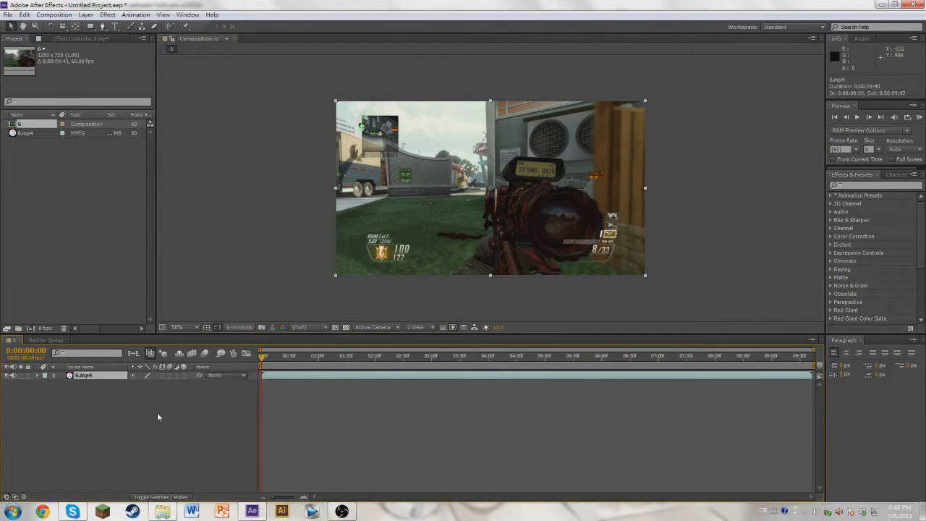
pyautogui.hotkey('ctrl', 'alt', 'y')
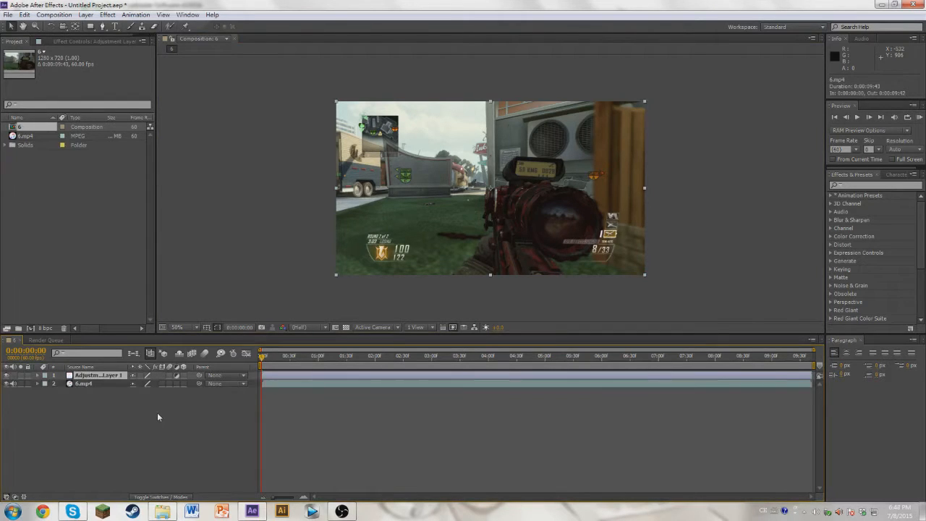
pyautogui.click(86, 15)
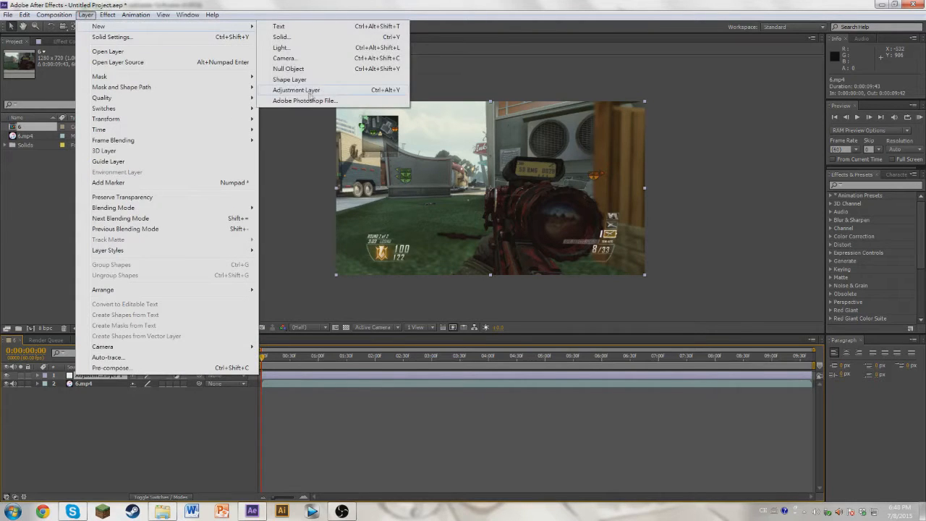
pyautogui.click(81, 460)
pyautogui.click(104, 376)
pyautogui.press('Return')
pyautogui.write('CC')
pyautogui.press('Return')
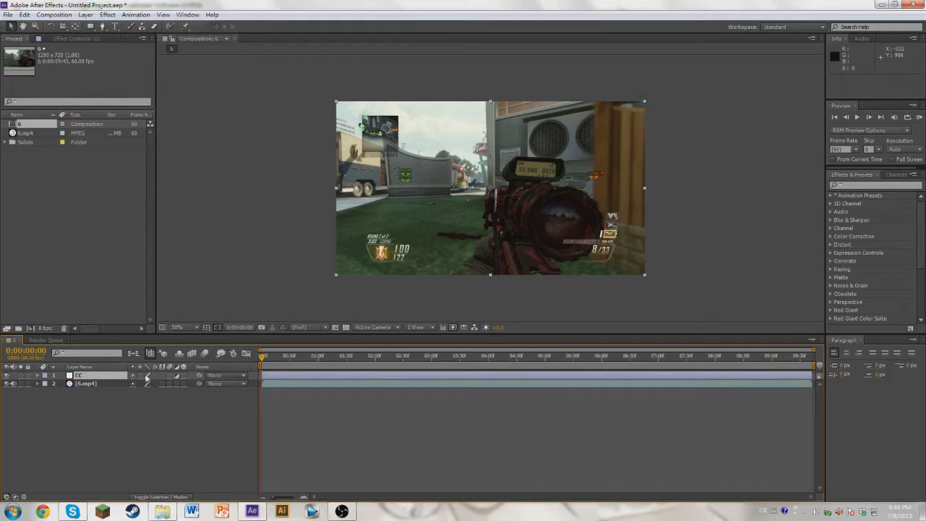
# Duplicate the CC adjustment layer twice to stack three adjustment layers above the footage.
pyautogui.hotkey('ctrl', 'd')
pyautogui.hotkey('ctrl', 'd')
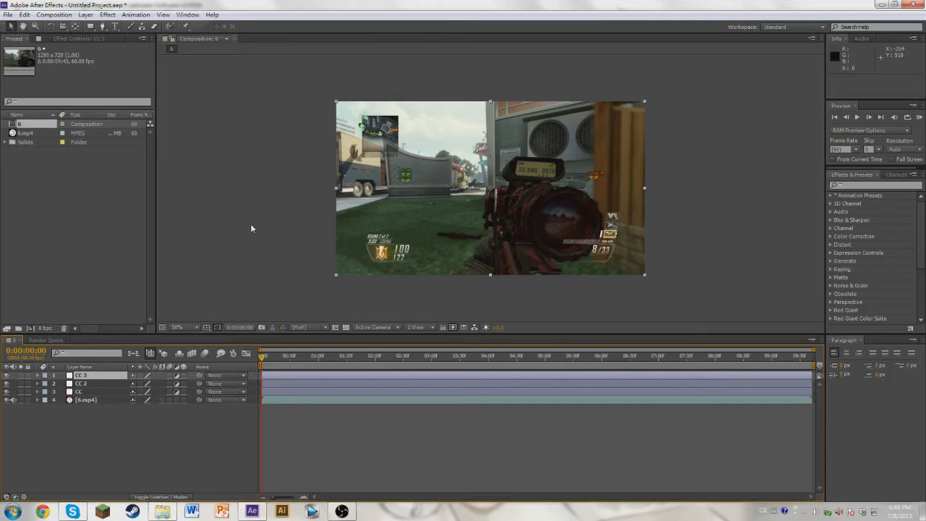
pyautogui.click(270, 393)
pyautogui.click(177, 328)
pyautogui.click(217, 157)
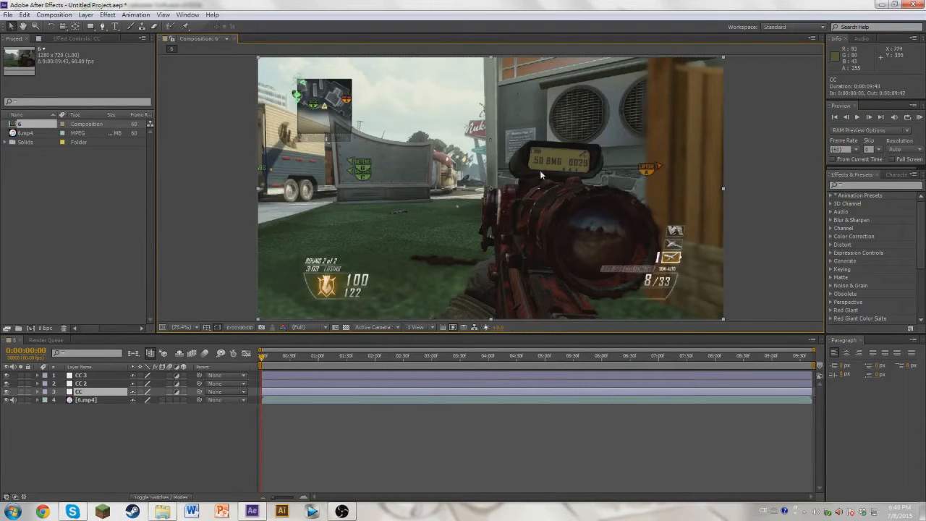
# Fine-tune the 6.mp4 layer's scale at its lower corner so the footage meets the composition's edges.
pyautogui.click(85, 399)
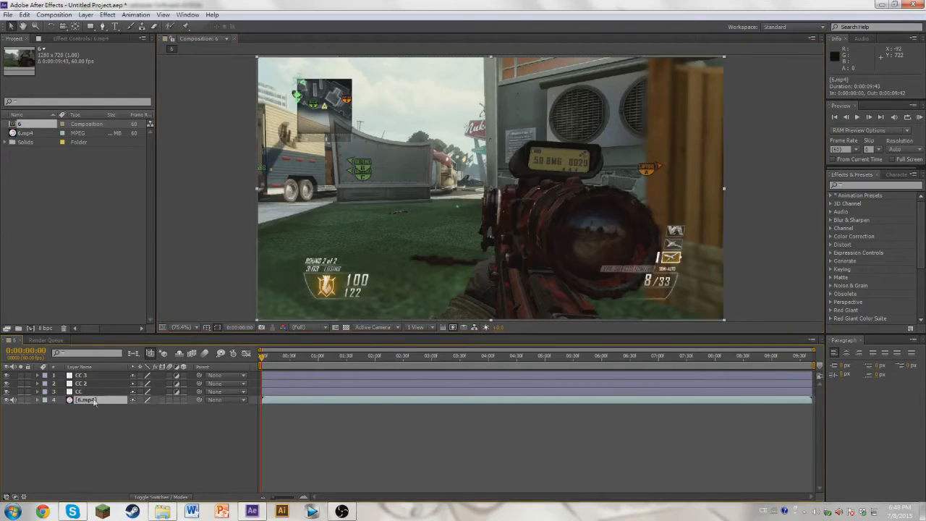
pyautogui.moveTo(258, 323); pyautogui.dragTo(259, 323)
pyautogui.click(175, 453)
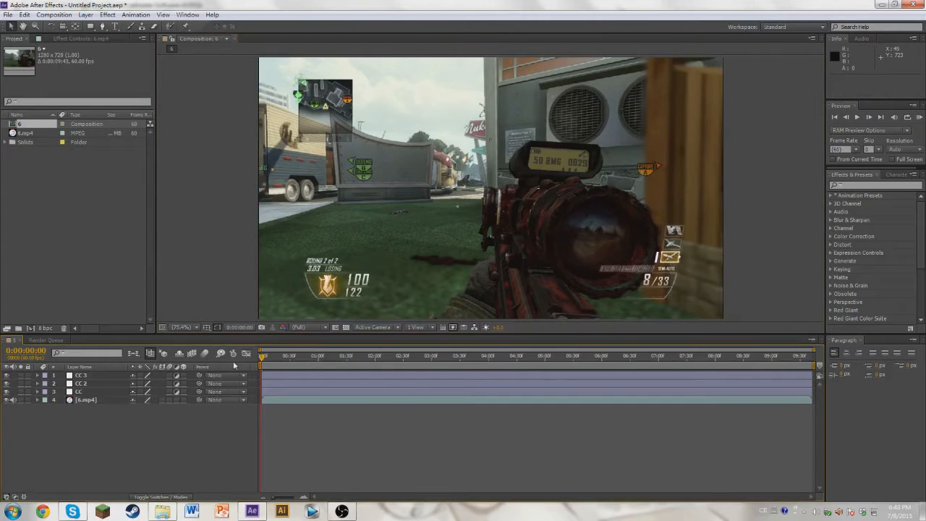
pyautogui.click(103, 402)
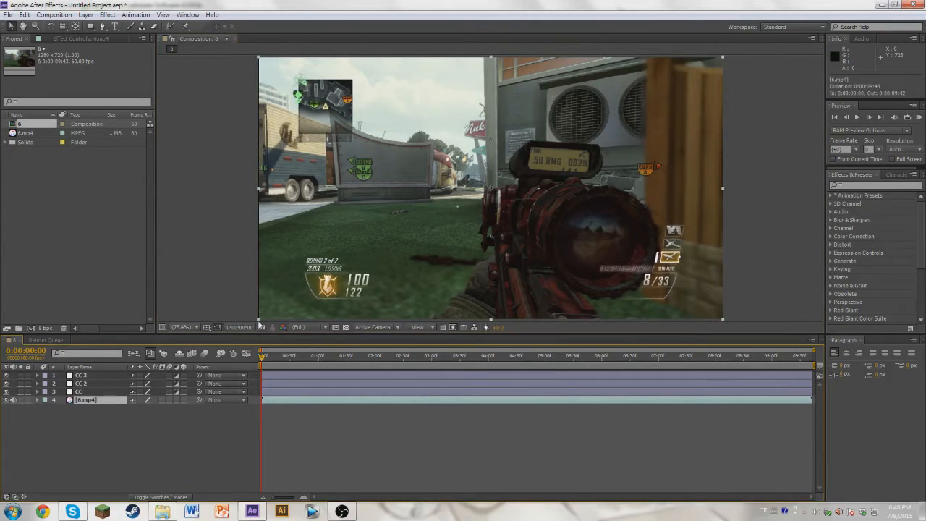
pyautogui.moveTo(259, 323); pyautogui.dragTo(259, 323)
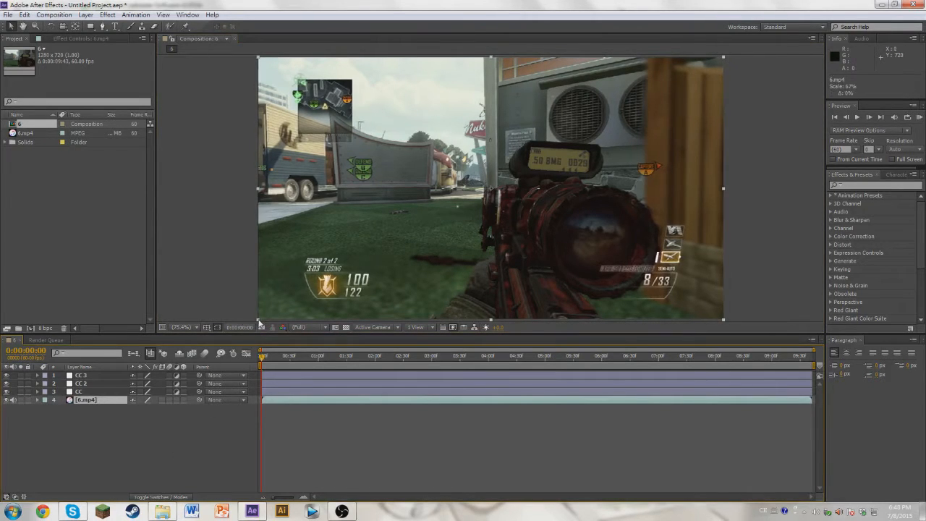
pyautogui.click(194, 440)
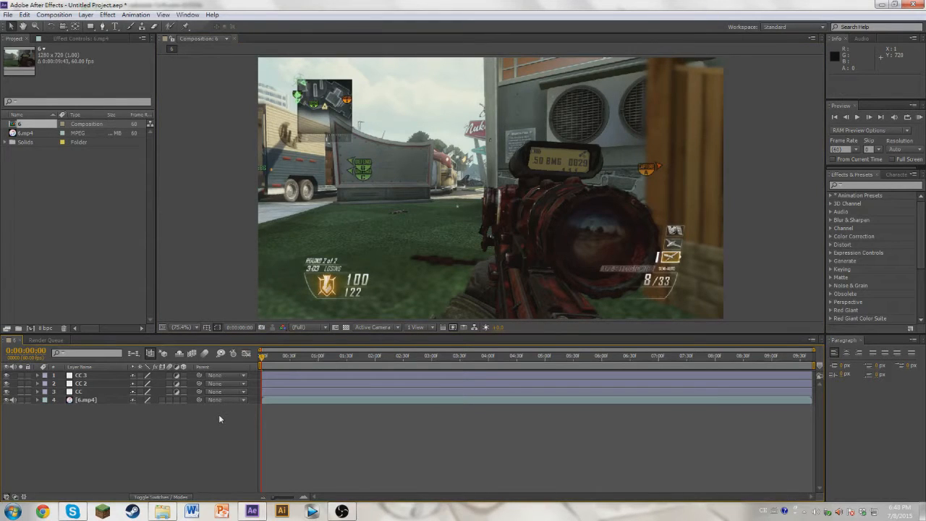
# Find the Color Balance effect and apply it to the CC adjustment layer directly above the footage.
pyautogui.click(101, 391)
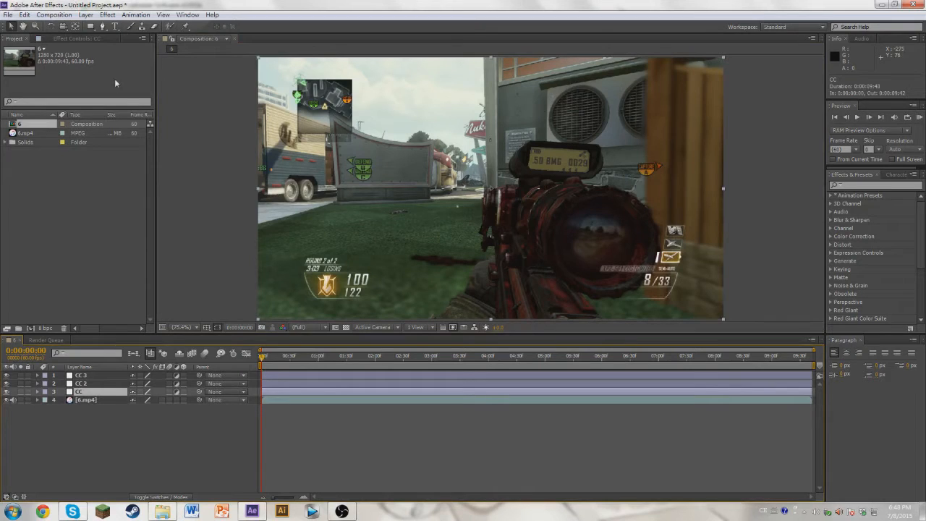
pyautogui.click(85, 15)
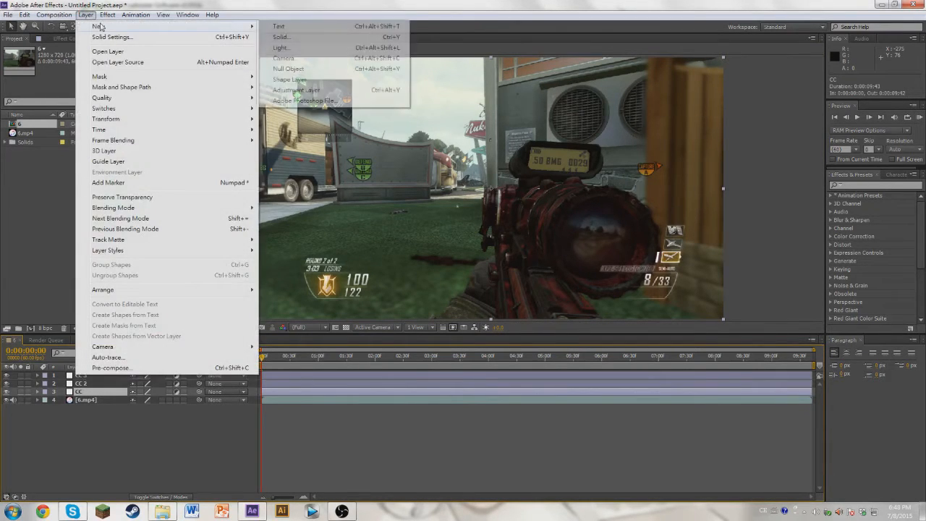
pyautogui.click(107, 14)
pyautogui.click(870, 186)
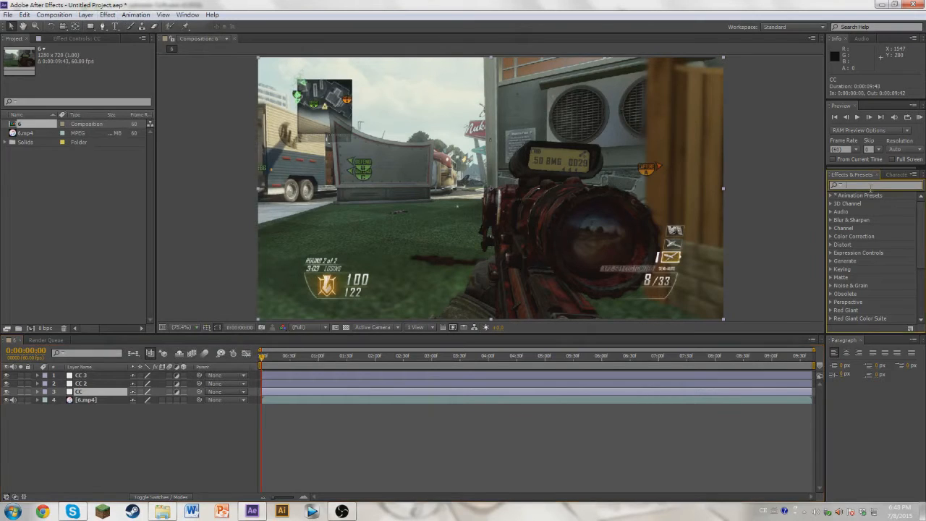
pyautogui.write('color ba')
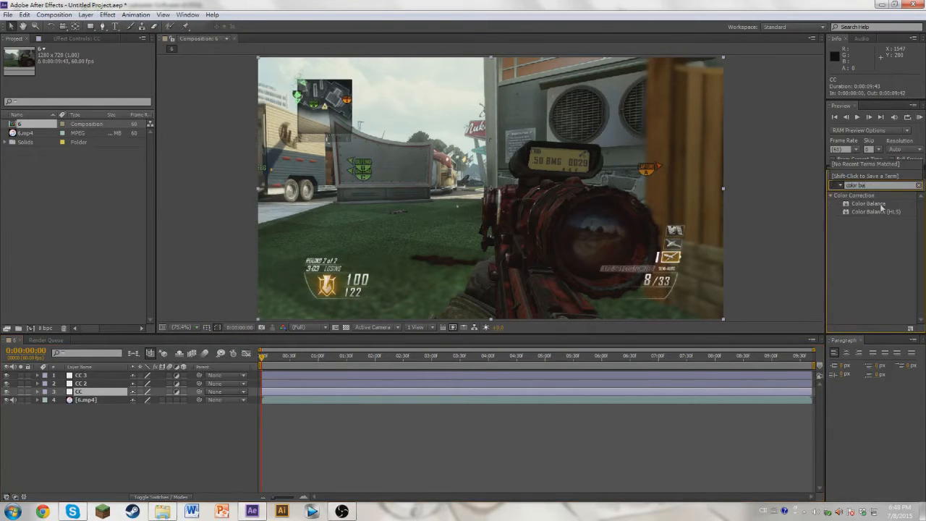
pyautogui.moveTo(882, 207); pyautogui.dragTo(702, 390)
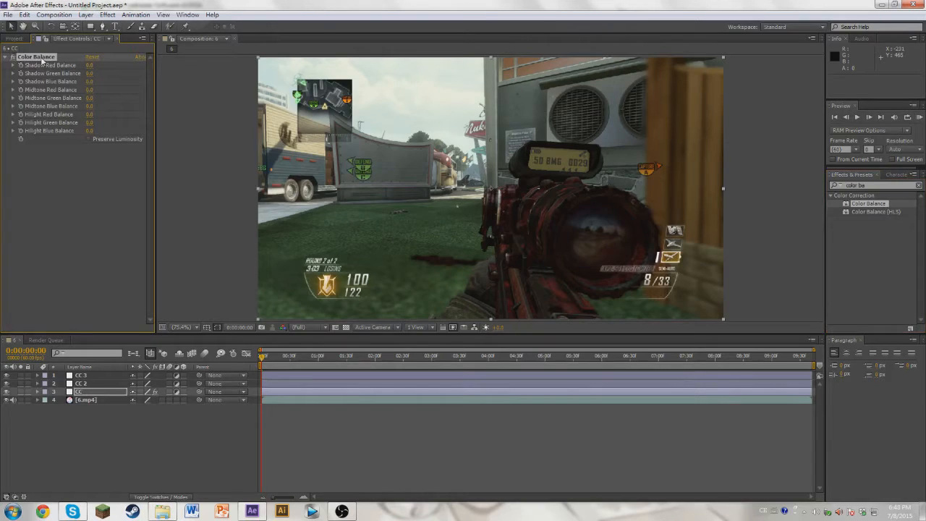
pyautogui.press('`')
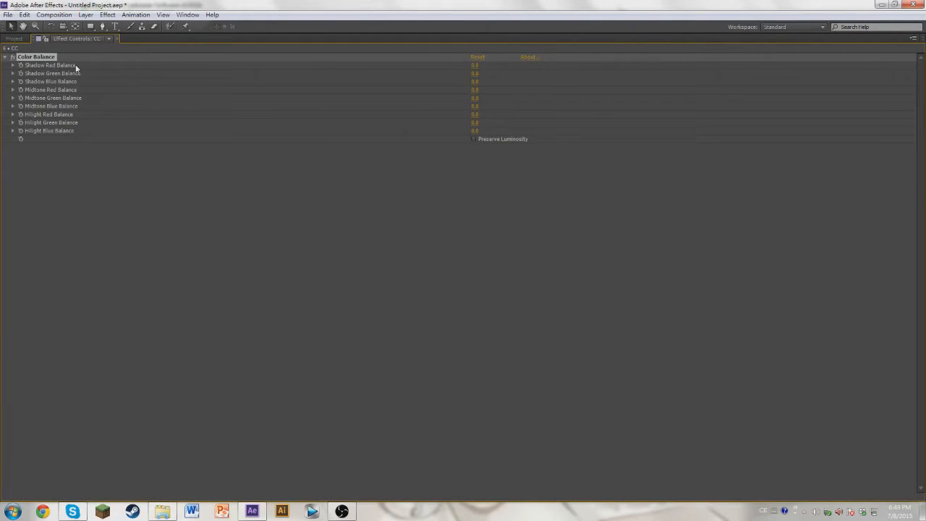
pyautogui.press('`')
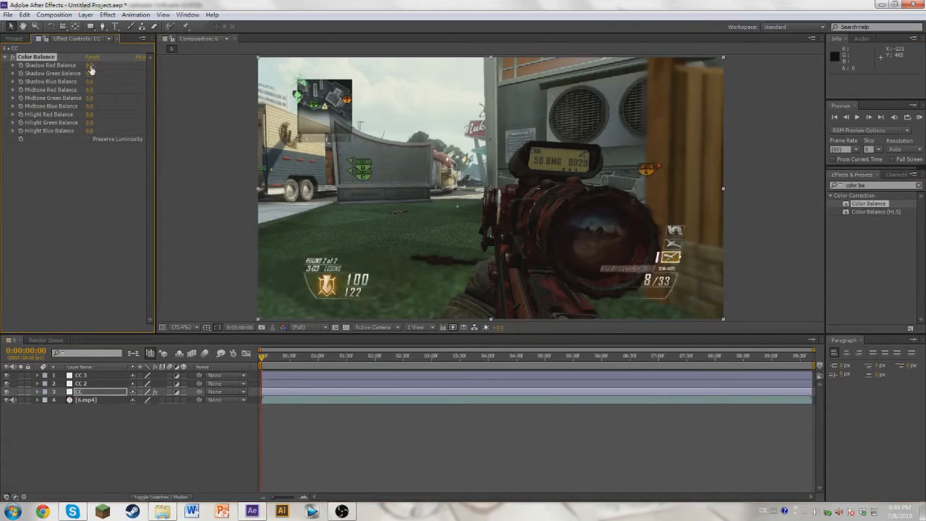
# Try Shadow Red Balance values of -10 and -100 on the CC layer, and reset it to 0.
pyautogui.click(89, 65)
pyautogui.write('-10')
pyautogui.press('Return')
pyautogui.moveTo(96, 67); pyautogui.dragTo(43, 65)
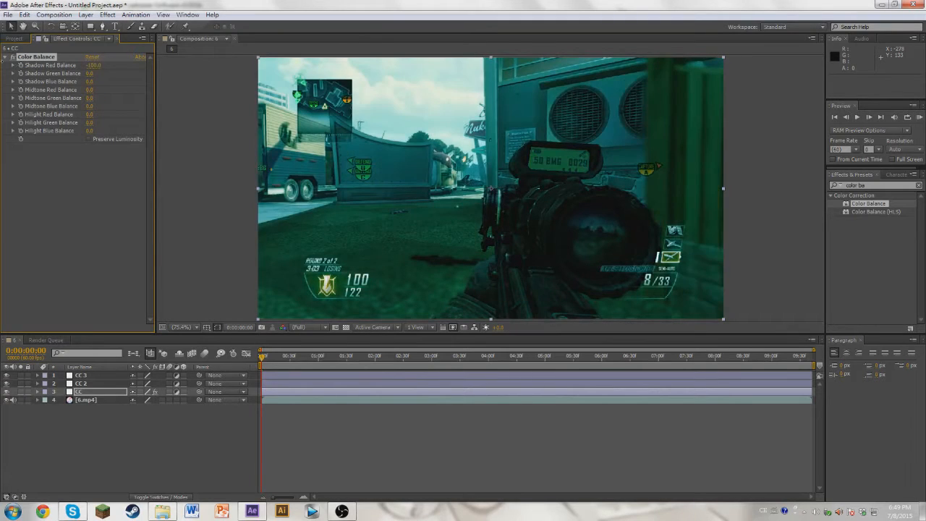
pyautogui.click(94, 65)
pyautogui.write('0')
pyautogui.press('Return')
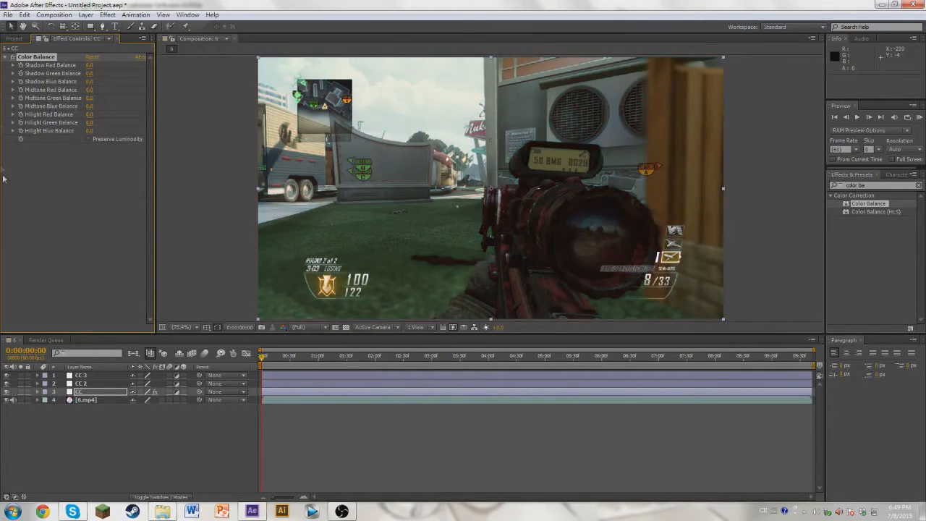
# Set the CC layer's Shadow Red Balance to -10 and Shadow Blue Balance to 10.
pyautogui.click(94, 65)
pyautogui.write('-10')
pyautogui.press('Return')
pyautogui.click(89, 82)
pyautogui.write('10')
pyautogui.press('Return')
# Set the CC layer's Midtone and Hilight Red Balance to -5 and the Midtone and Hilight Blue Balance to 5.
pyautogui.click(91, 90)
pyautogui.press('Return')
pyautogui.click(89, 114)
pyautogui.write('-5')
pyautogui.press('Return')
pyautogui.click(90, 131)
pyautogui.write('5')
pyautogui.press('Return')
pyautogui.click(8, 64)
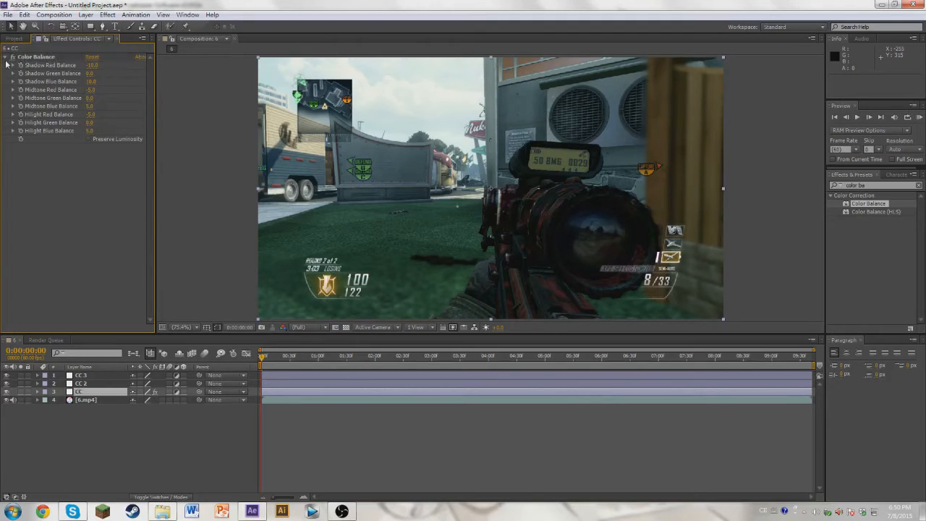
pyautogui.click(5, 57)
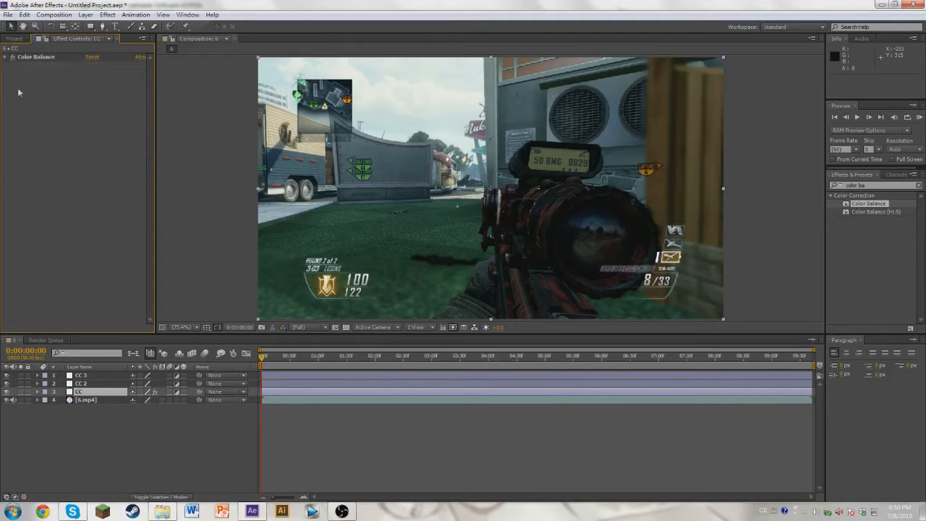
# Find the Hue/Saturation effect and apply it to the CC 2 adjustment layer.
pyautogui.click(103, 384)
pyautogui.click(91, 391)
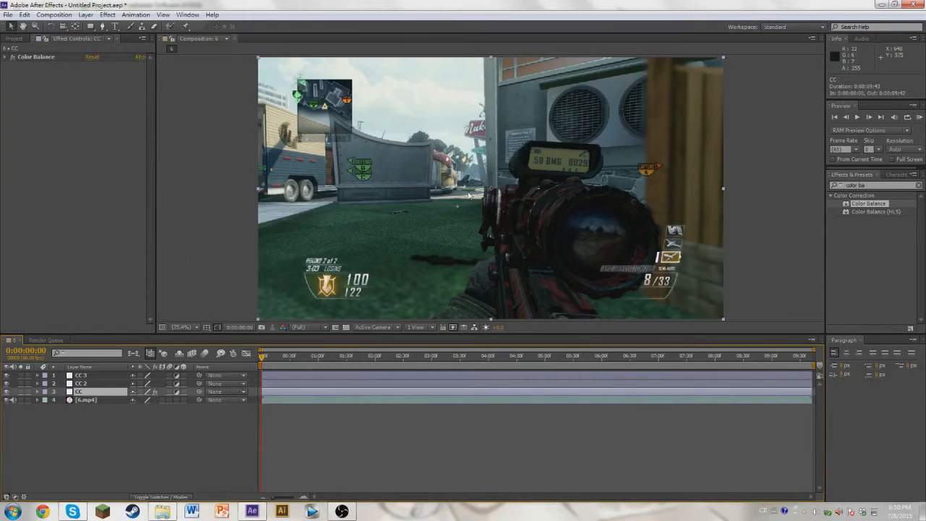
pyautogui.click(107, 383)
pyautogui.click(864, 185)
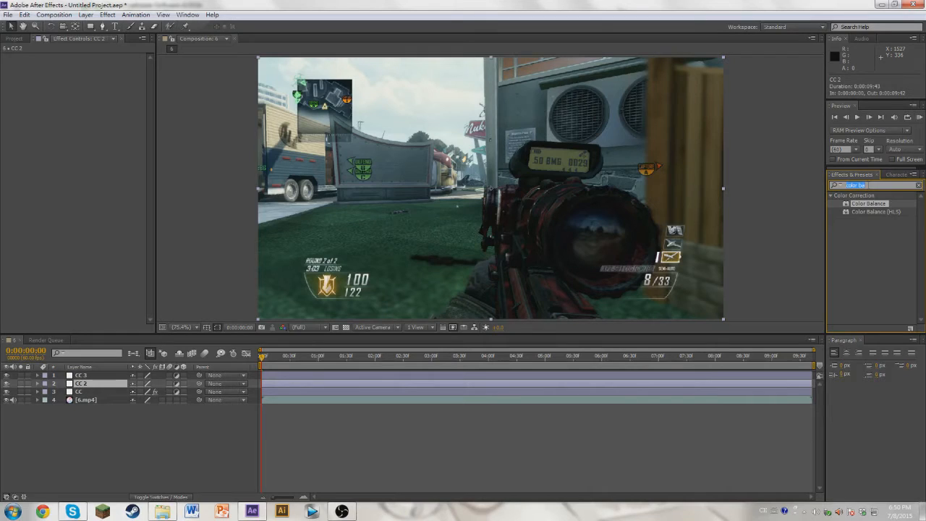
pyautogui.write('hue')
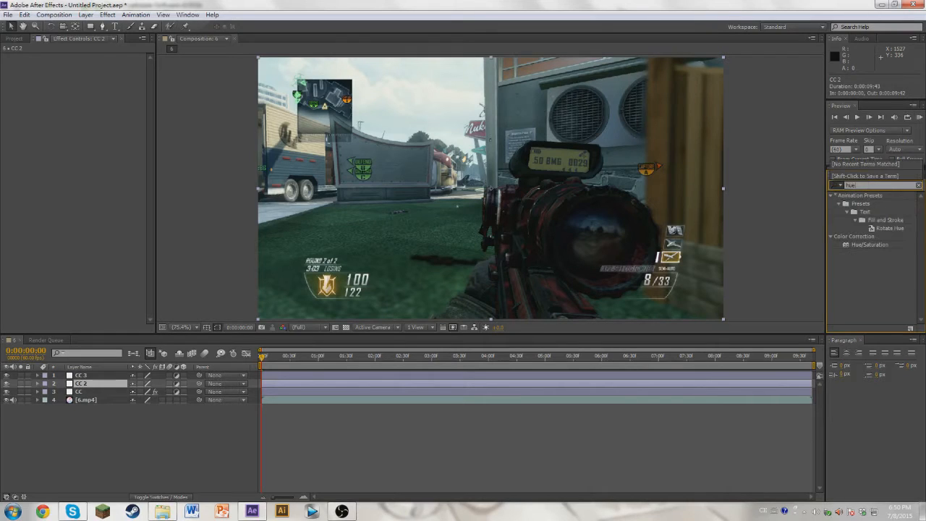
pyautogui.click(867, 243)
pyautogui.moveTo(868, 244); pyautogui.dragTo(67, 123)
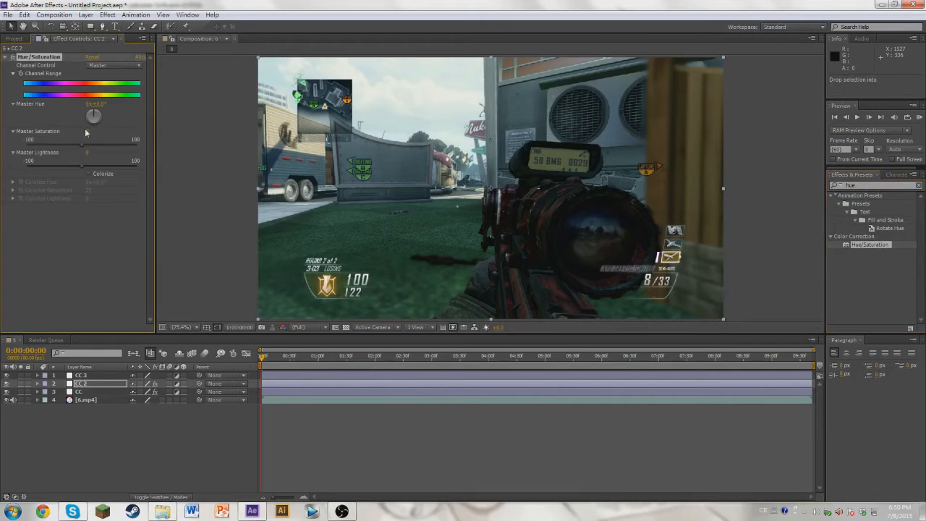
# Set the Master Saturation of the CC 2 layer's Hue/Saturation effect to -20.
pyautogui.click(85, 129)
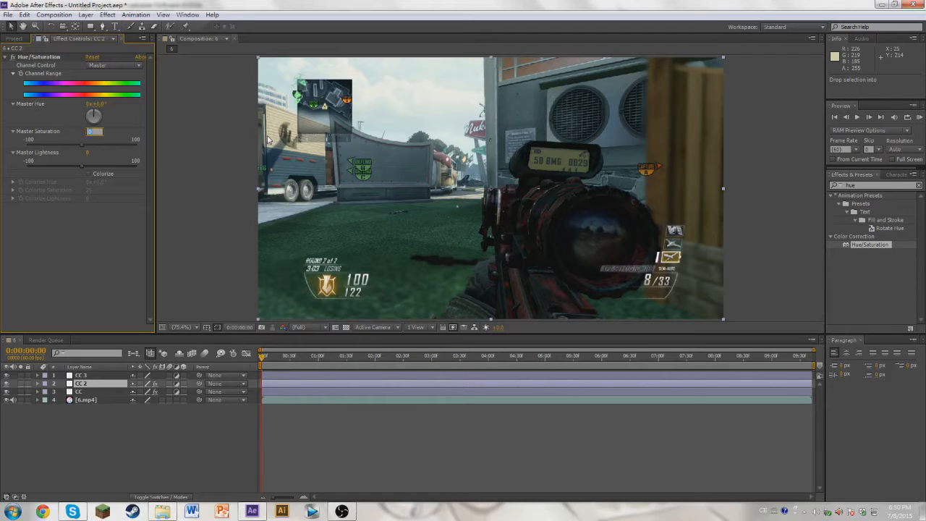
pyautogui.write('-20')
pyautogui.press('Return')
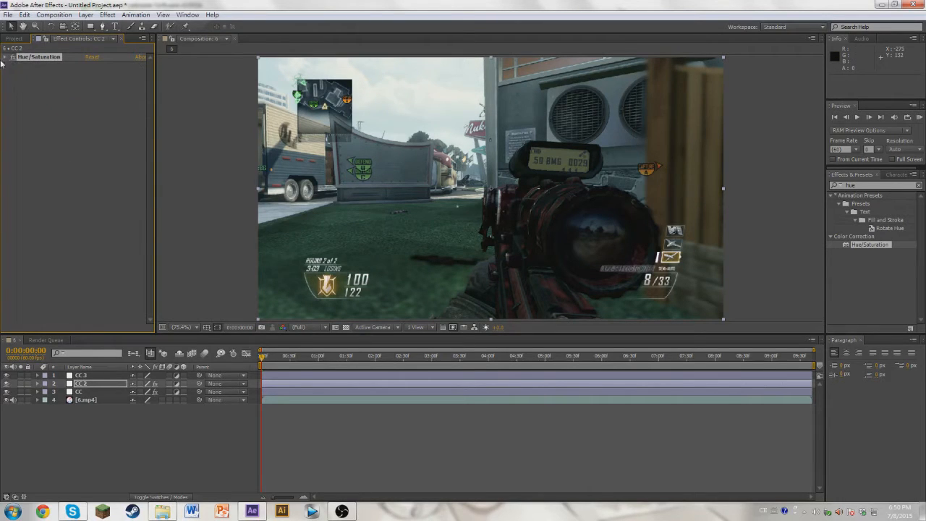
# Try strongly raised and almost fully lowered Master Saturation on the CC 2 layer, and restore it to -20.
pyautogui.click(5, 57)
pyautogui.moveTo(97, 137); pyautogui.dragTo(210, 138)
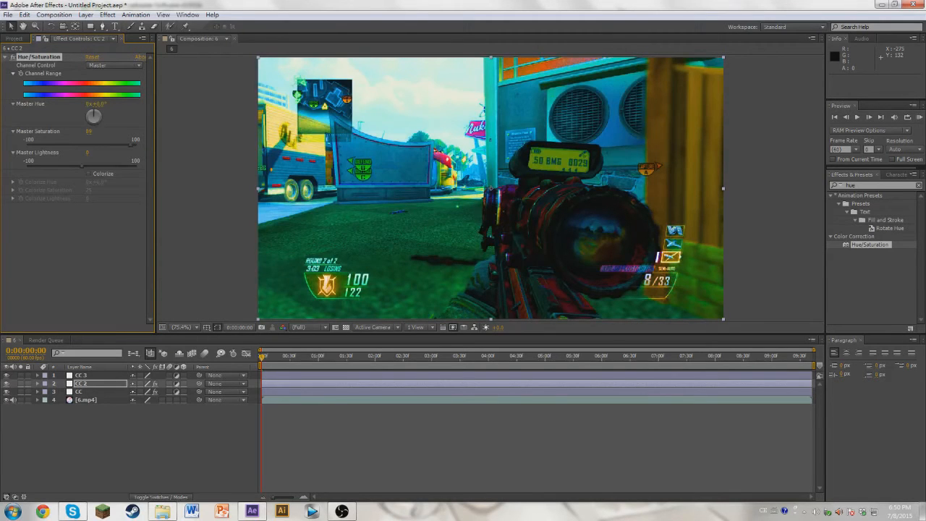
pyautogui.moveTo(210, 138); pyautogui.dragTo(2, 135)
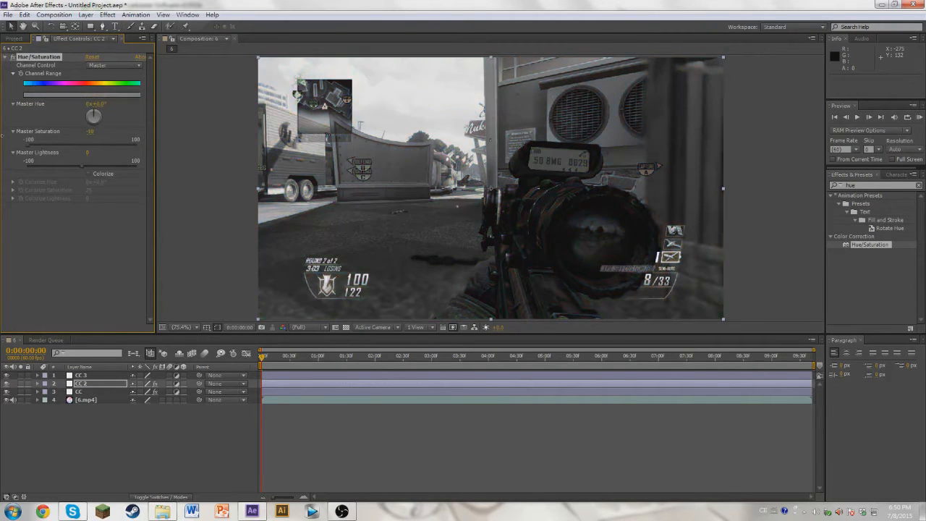
pyautogui.click(92, 134)
pyautogui.write('-20')
pyautogui.press('Return')
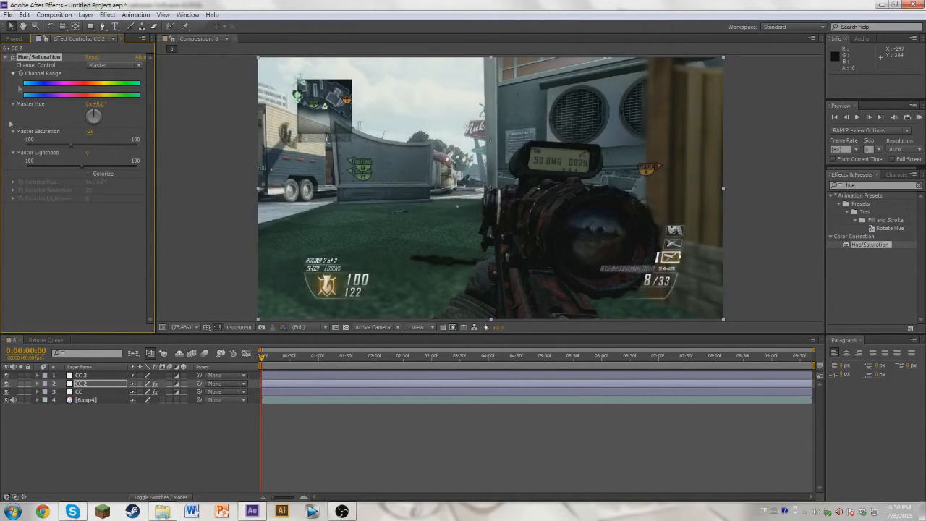
pyautogui.click(5, 57)
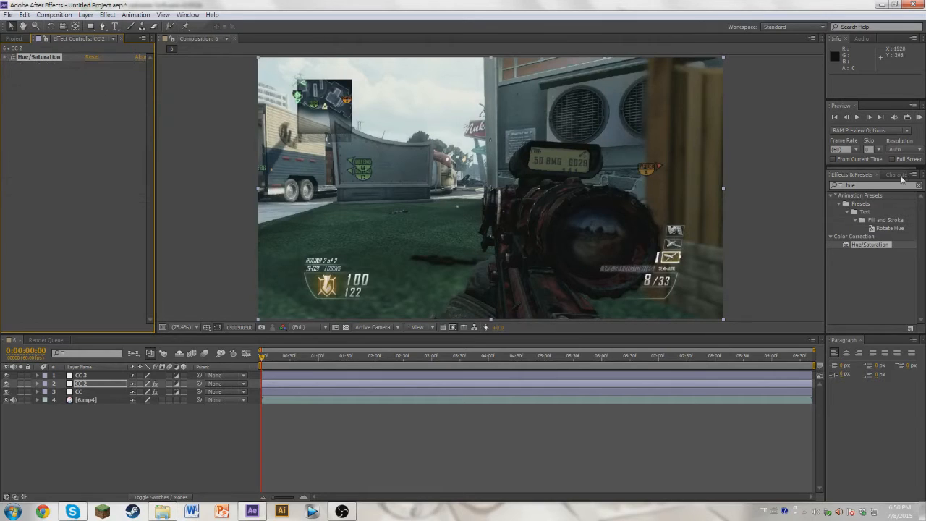
# Find the Brightness & Contrast effect, apply it to the CC 2 layer, and set its Contrast to 15.
pyautogui.click(879, 187)
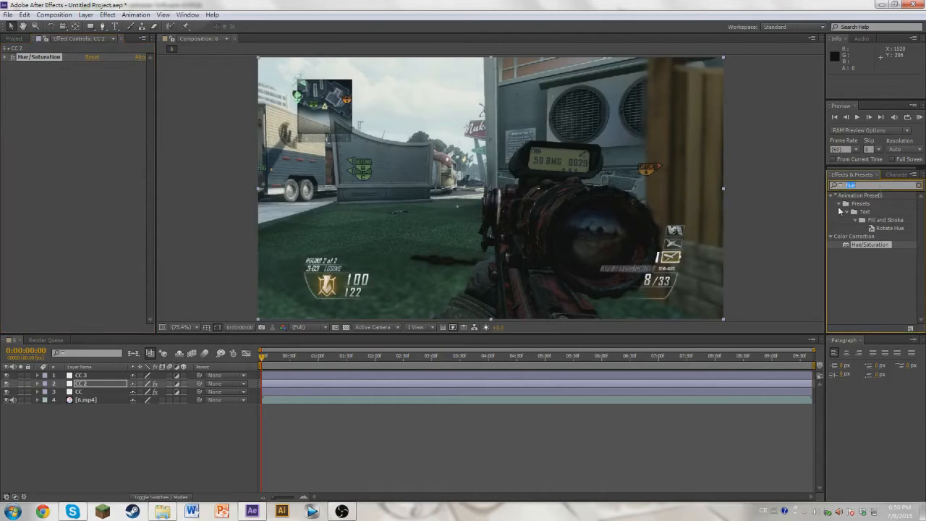
pyautogui.write('contrast')
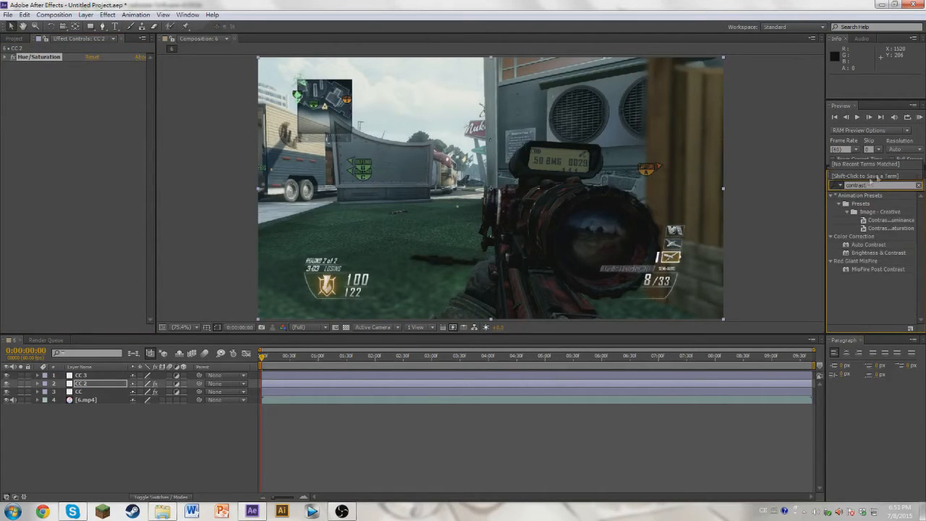
pyautogui.moveTo(883, 253); pyautogui.dragTo(124, 133)
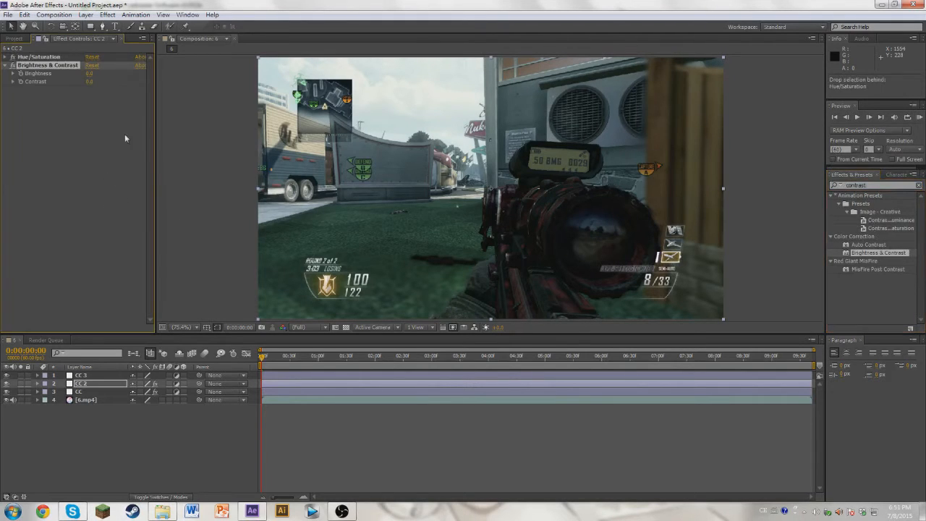
pyautogui.click(87, 82)
pyautogui.write('15')
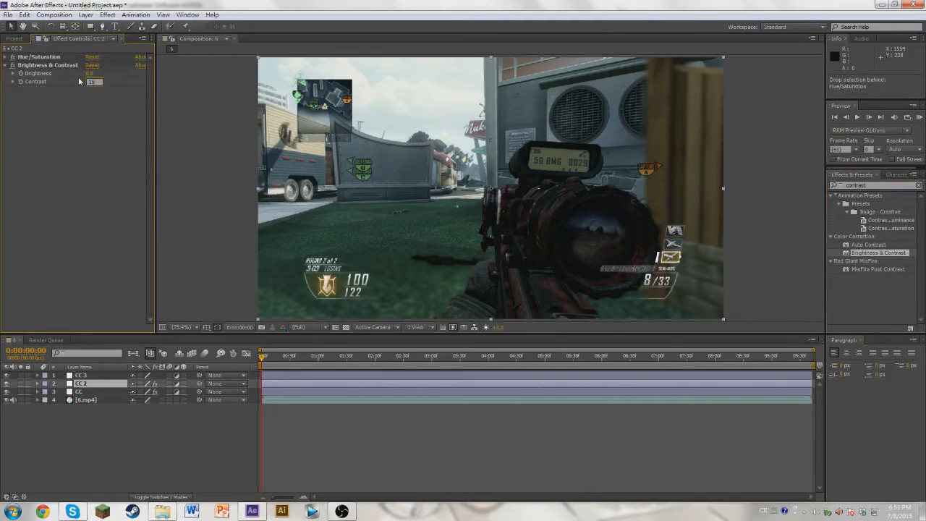
pyautogui.press('Return')
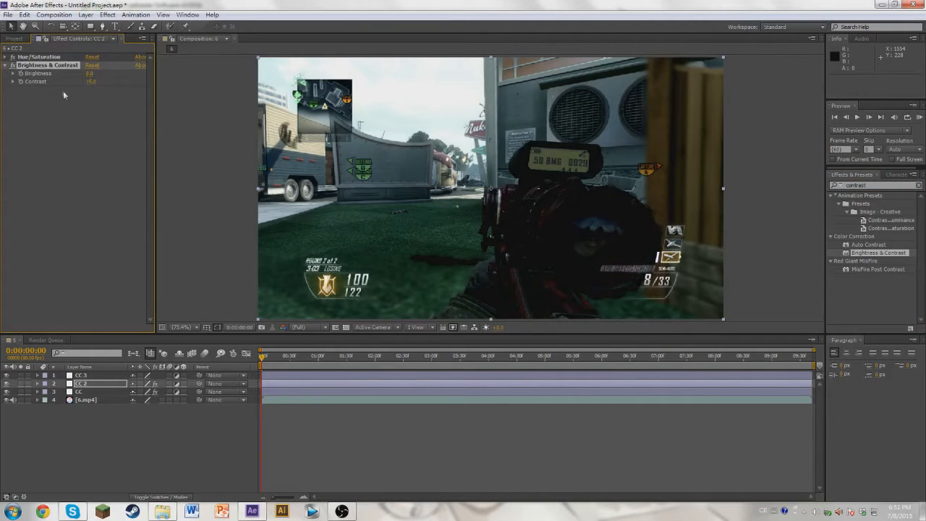
# Move the current time to 0:00:05:06, and find and apply the Levels effect to the CC 2 layer.
pyautogui.moveTo(358, 356); pyautogui.dragTo(550, 363)
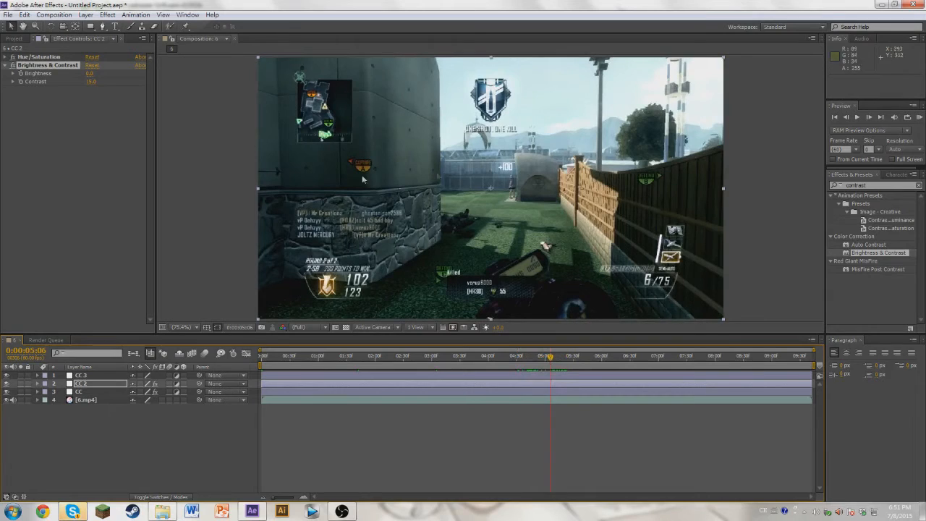
pyautogui.click(6, 66)
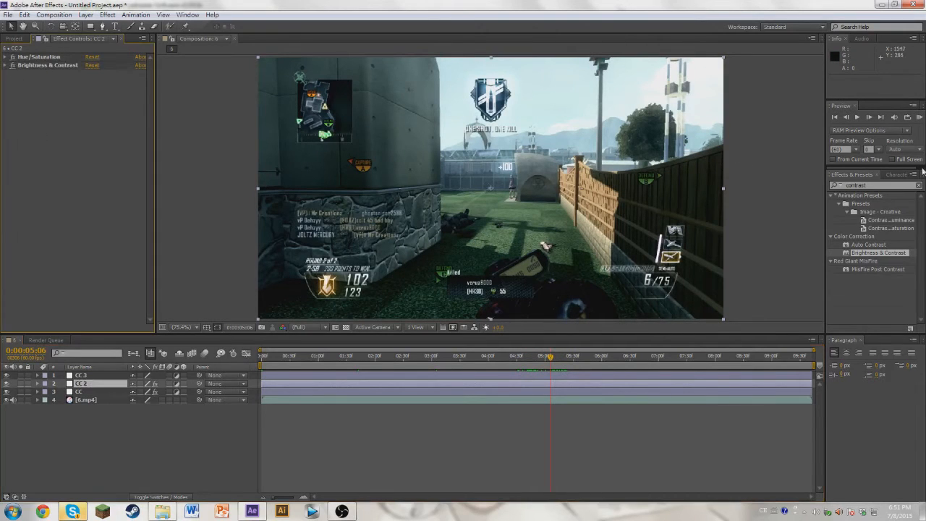
pyautogui.click(876, 185)
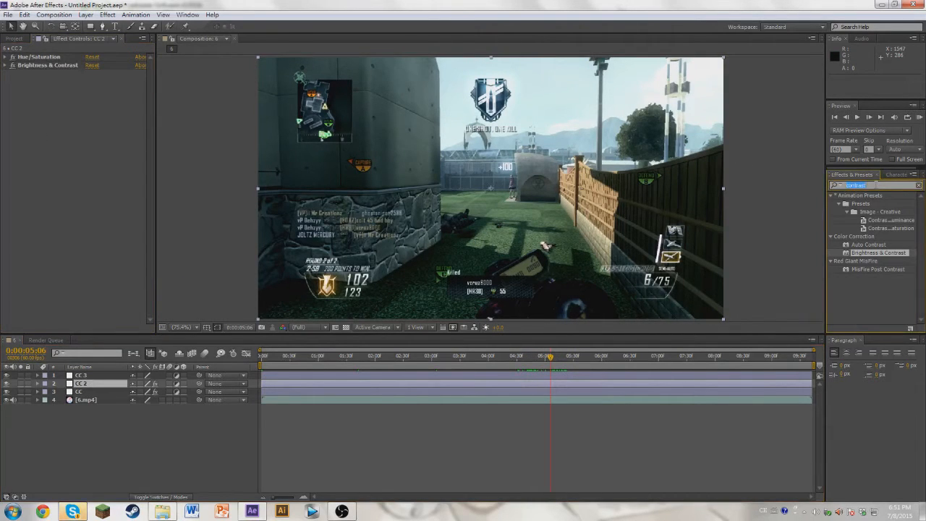
pyautogui.write('level')
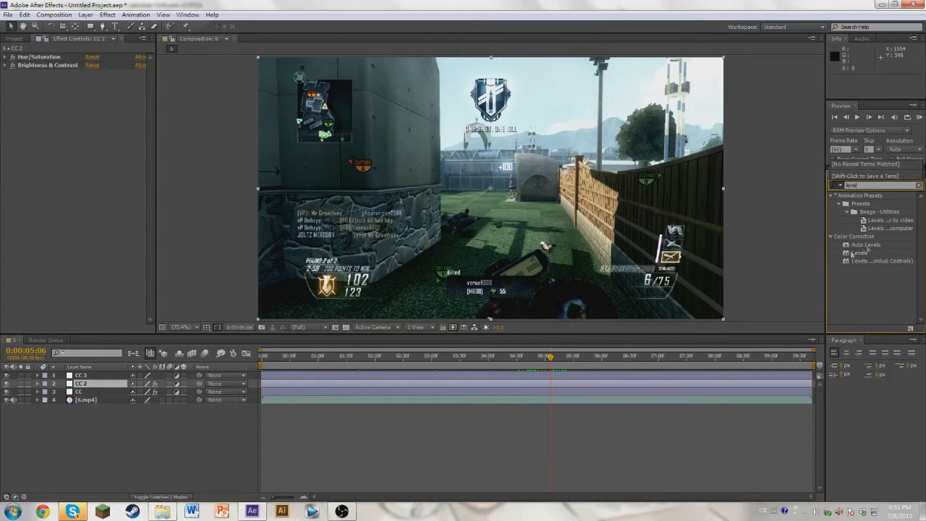
pyautogui.moveTo(864, 253); pyautogui.dragTo(48, 149)
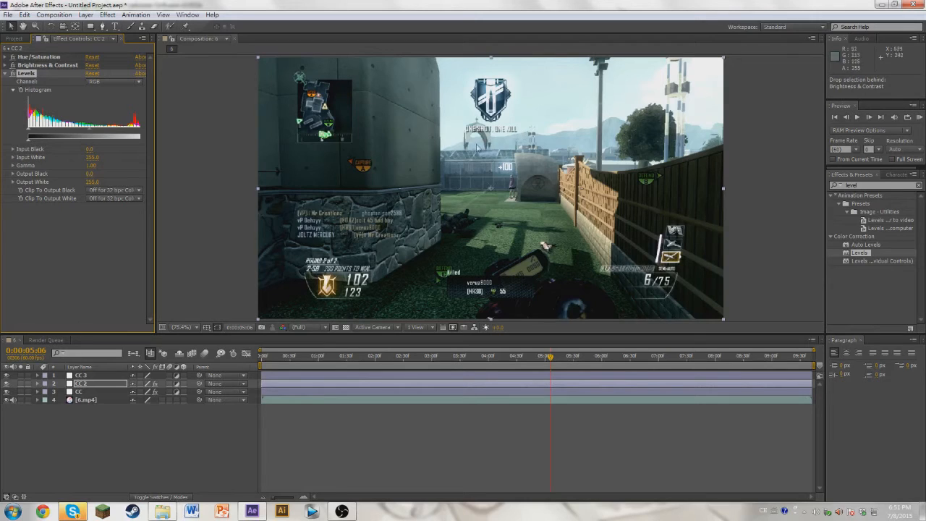
# Raise the Output White of CC 2's Levels effect to about 341 and lower its Gamma slightly.
pyautogui.moveTo(91, 181); pyautogui.dragTo(109, 182)
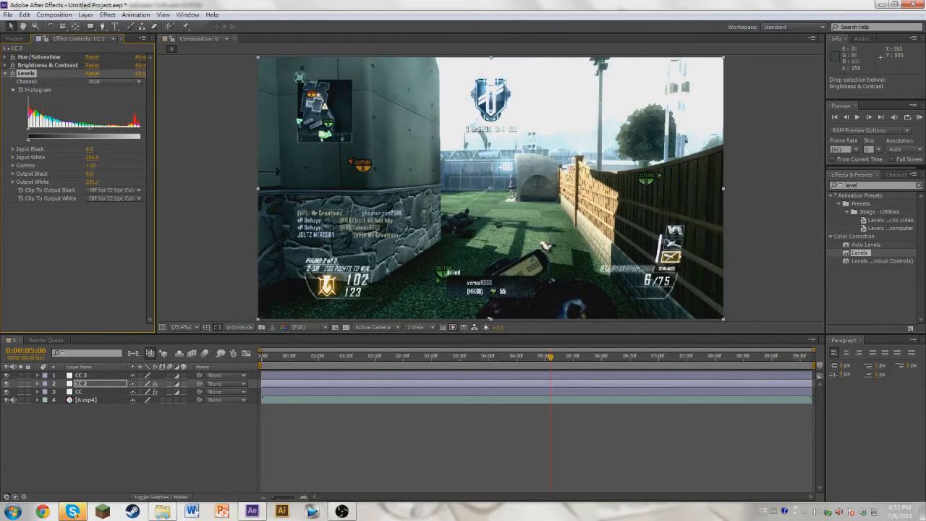
pyautogui.click(90, 166)
pyautogui.moveTo(89, 166); pyautogui.dragTo(86, 165)
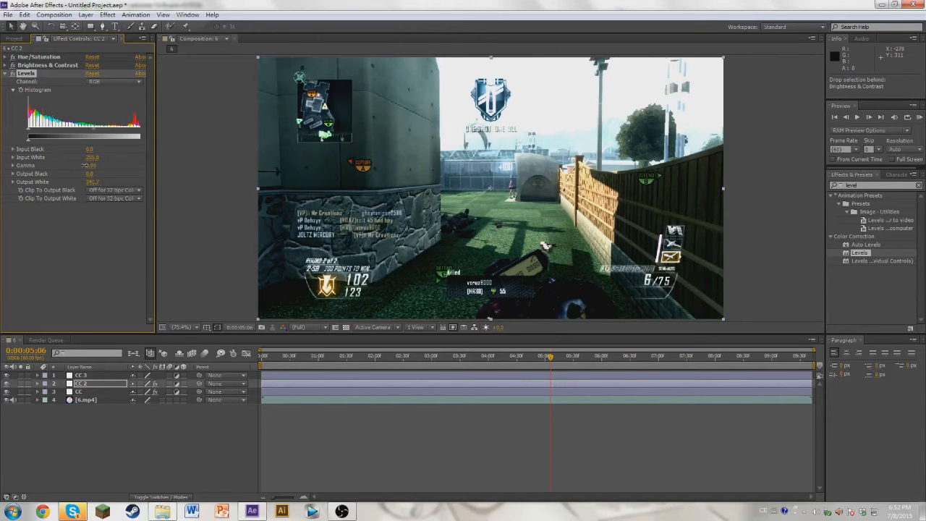
pyautogui.click(89, 229)
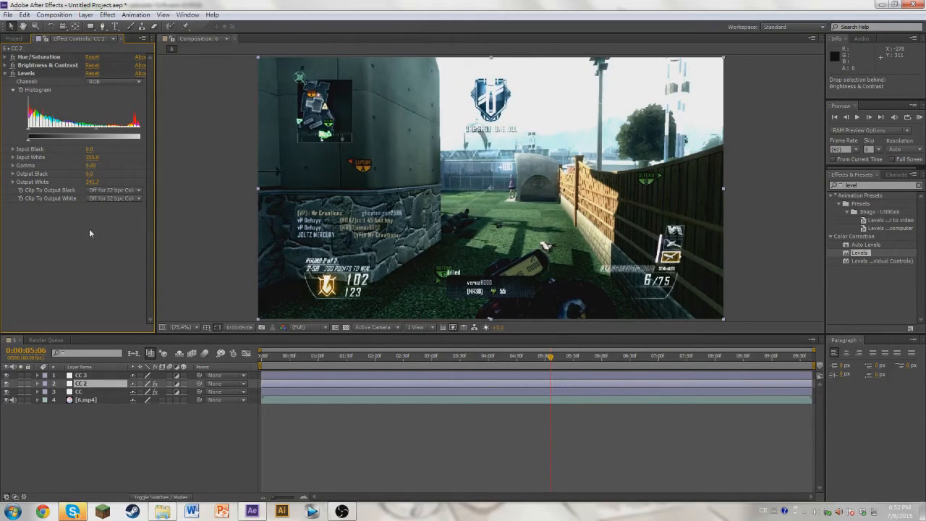
pyautogui.click(5, 73)
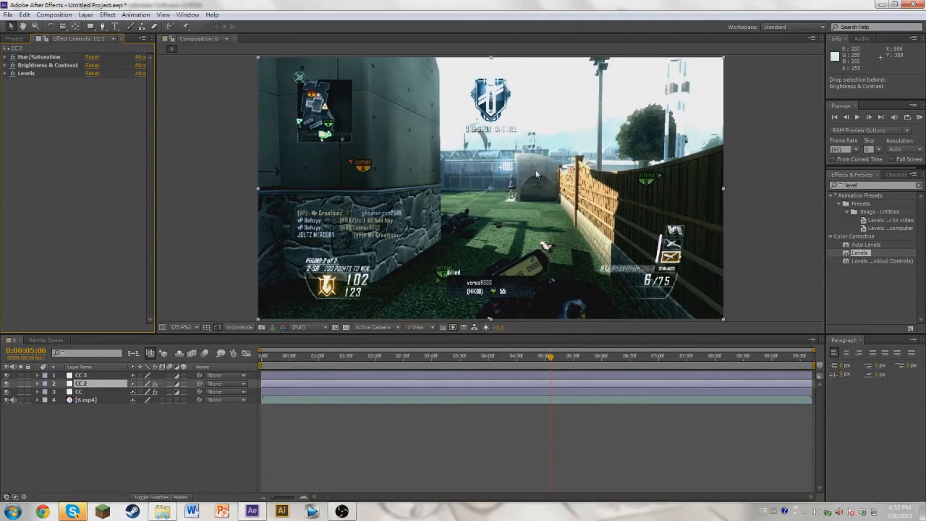
# Find the Sharpen effect, apply it to the CC 2 layer, and set its Sharpen Amount to 20.
pyautogui.click(868, 185)
pyautogui.write('sharpen')
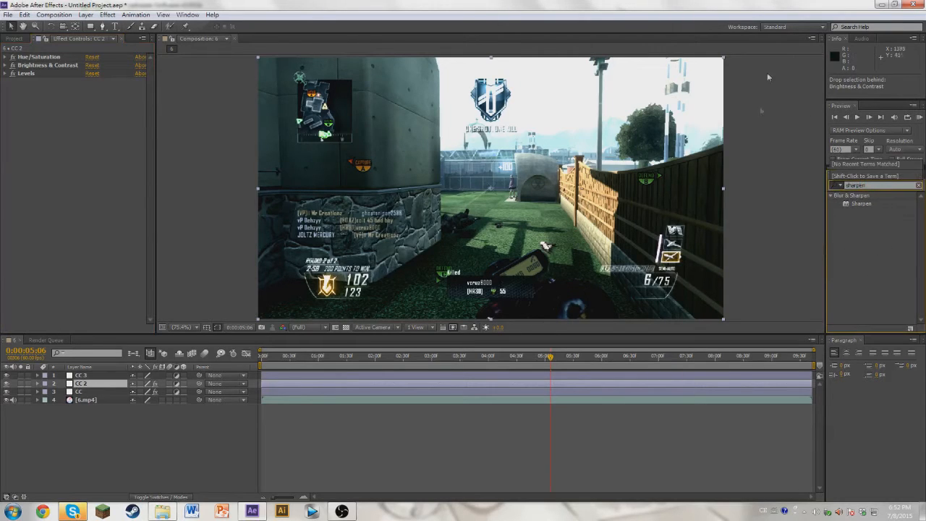
pyautogui.click(861, 203)
pyautogui.moveTo(865, 206); pyautogui.dragTo(80, 148)
pyautogui.click(87, 90)
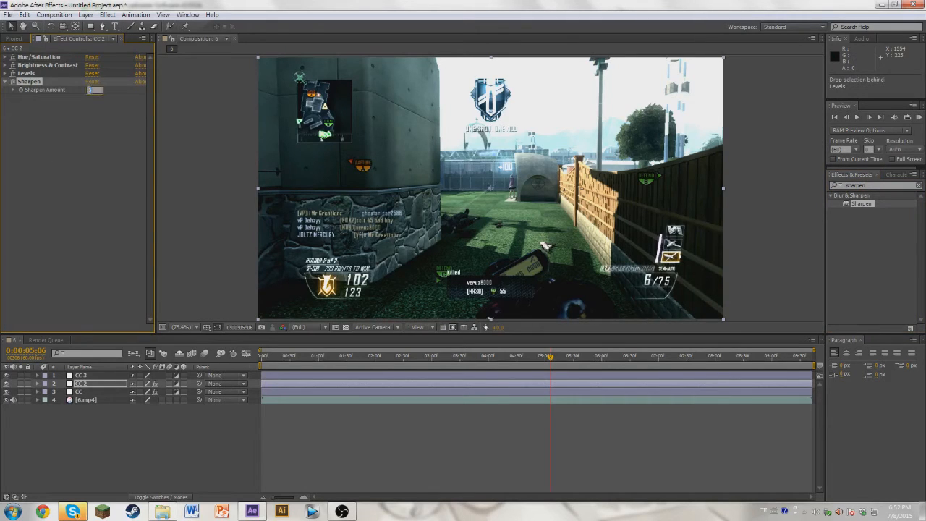
pyautogui.write('20')
pyautogui.press('Return')
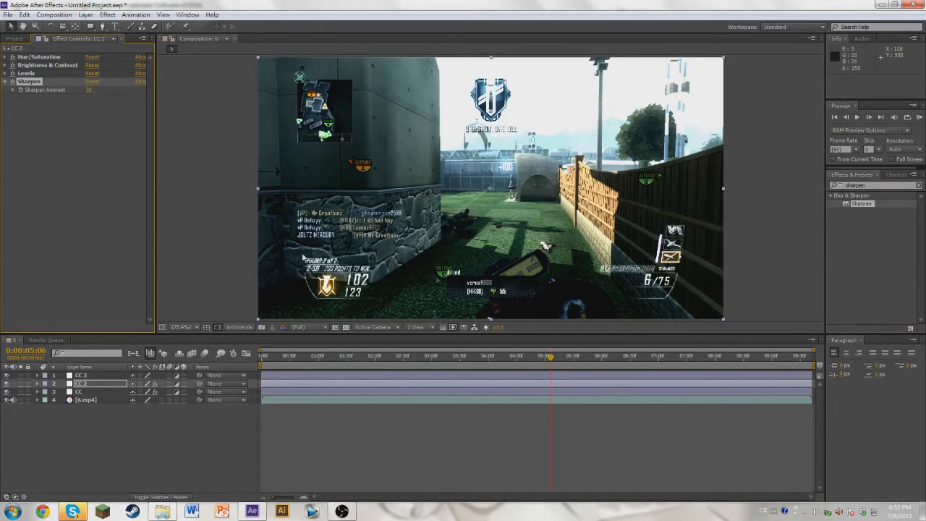
pyautogui.click(5, 82)
pyautogui.click(88, 111)
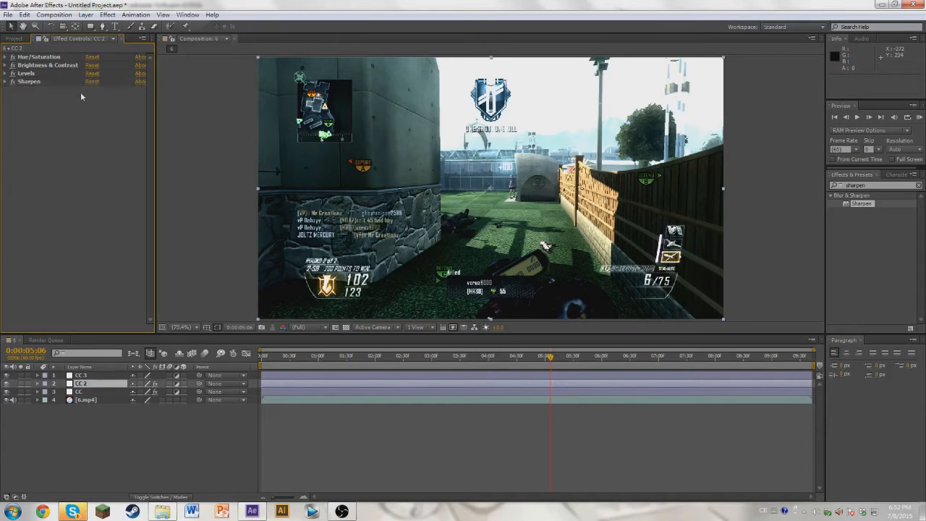
# Find the Glow effect and apply it to the CC 3 adjustment layer.
pyautogui.click(89, 374)
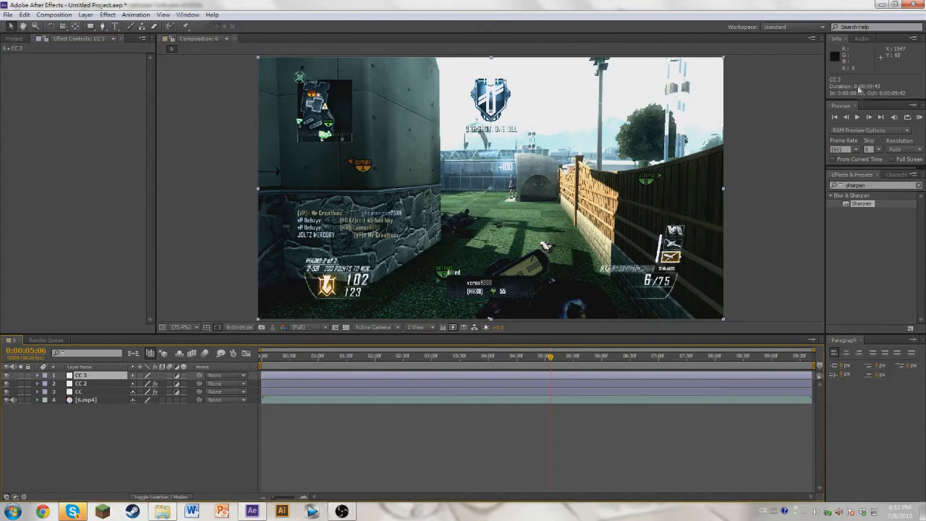
pyautogui.click(874, 185)
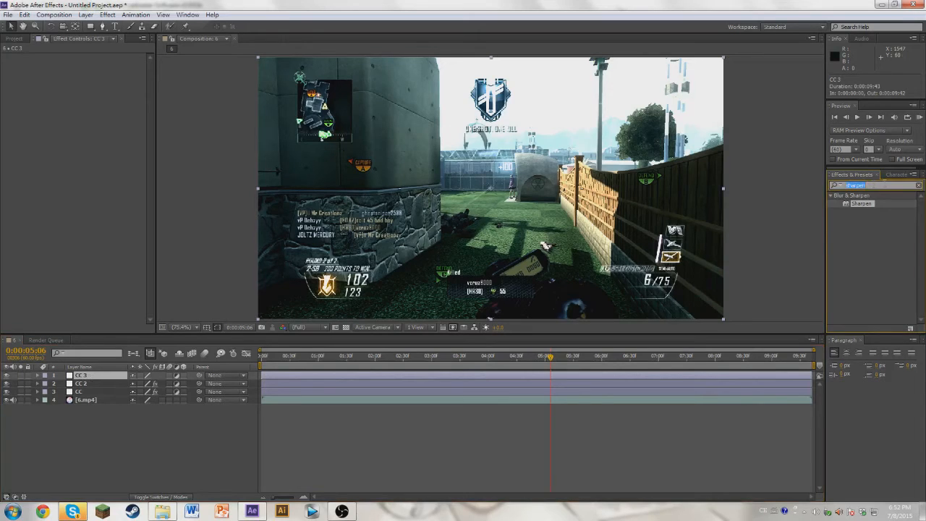
pyautogui.write('glow')
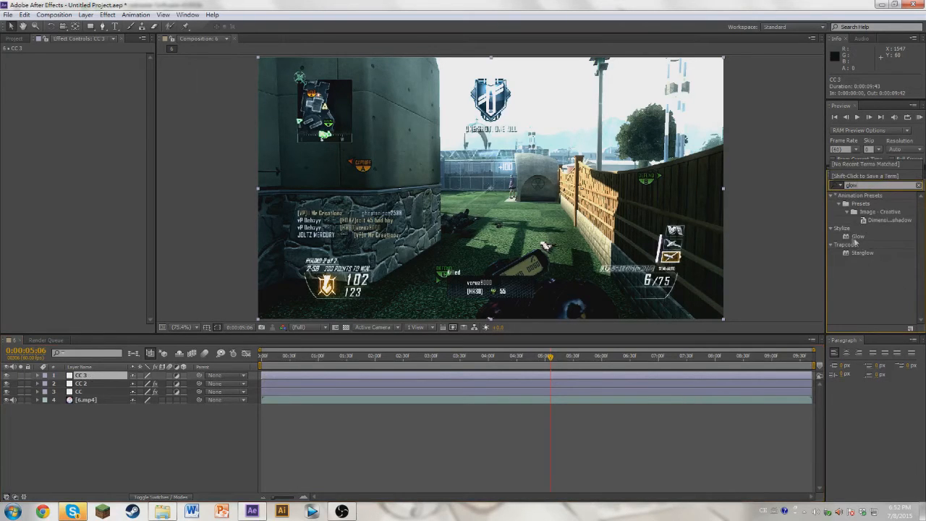
pyautogui.click(855, 237)
pyautogui.moveTo(859, 238); pyautogui.dragTo(63, 135)
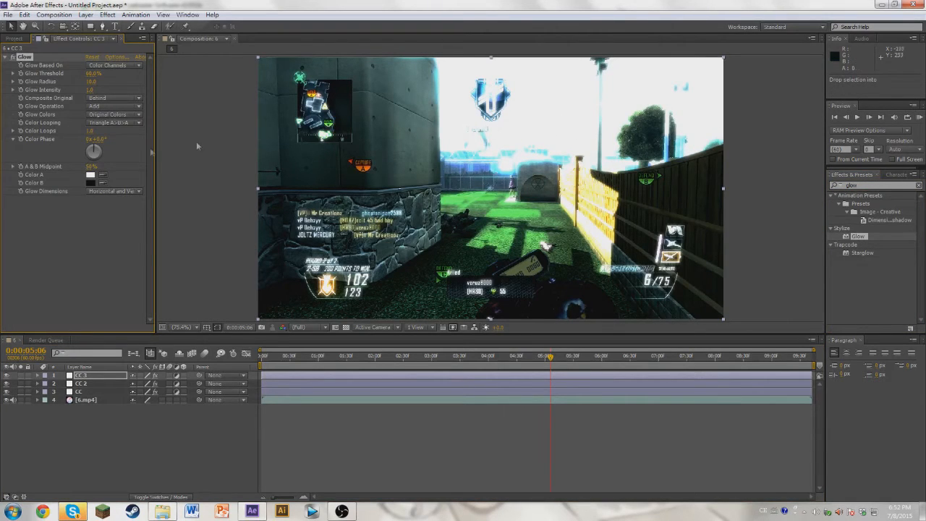
# Switch the Glow Colors on CC 3 to A & B Colors and set Color A to a light cyan.
pyautogui.click(120, 114)
pyautogui.click(116, 135)
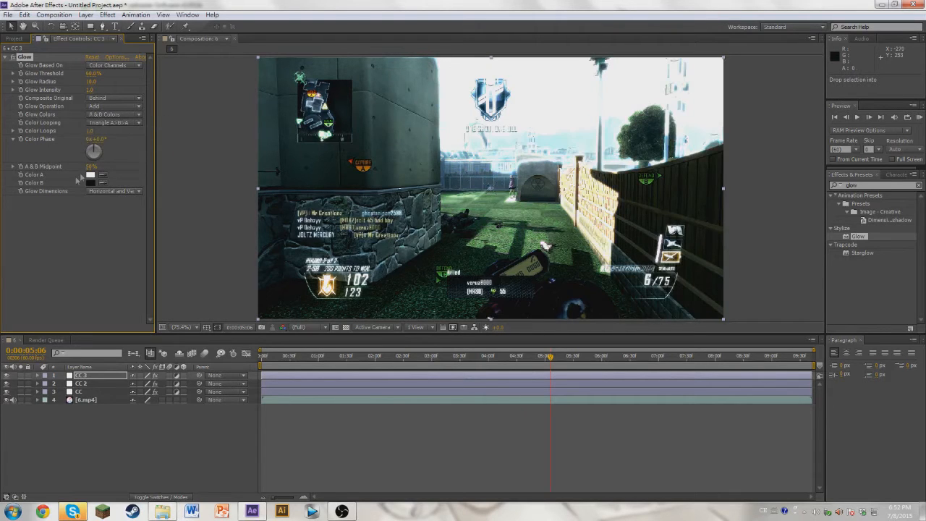
pyautogui.click(91, 176)
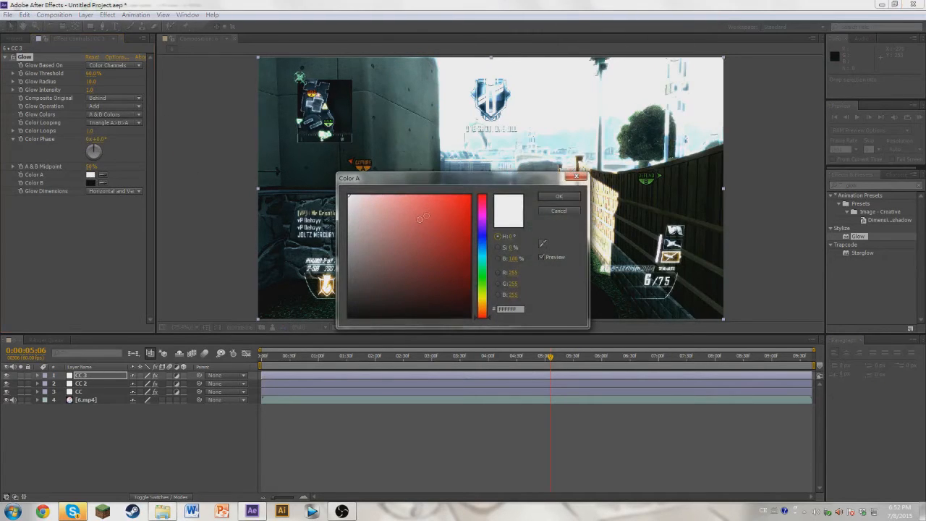
pyautogui.click(470, 196)
pyautogui.moveTo(486, 270); pyautogui.dragTo(487, 256)
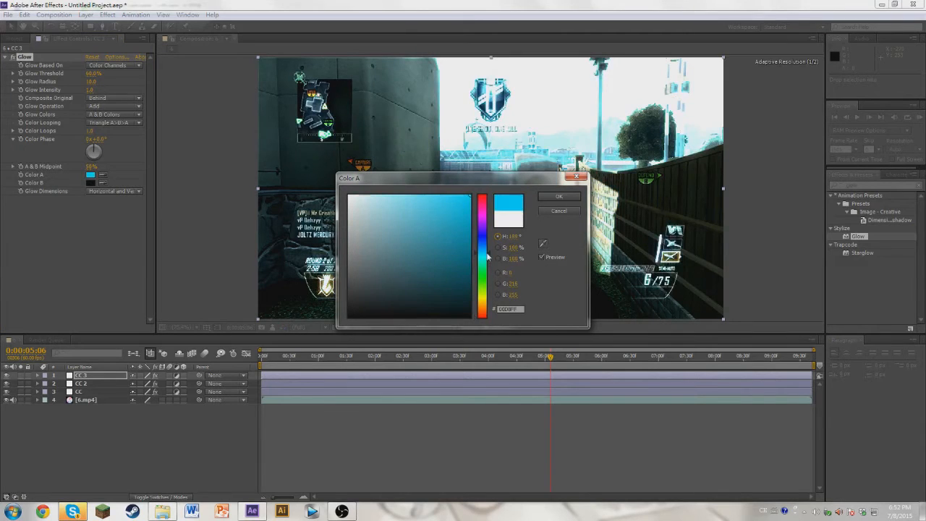
pyautogui.click(420, 195)
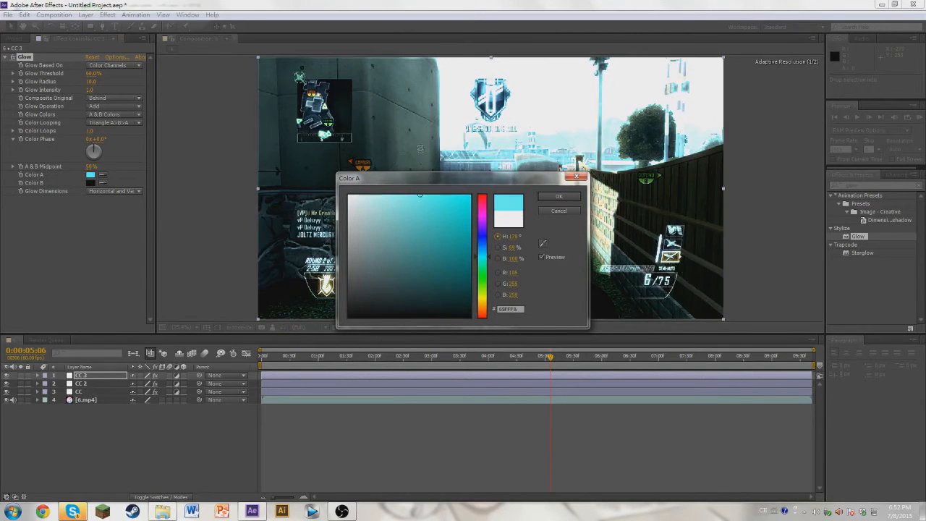
pyautogui.click(559, 197)
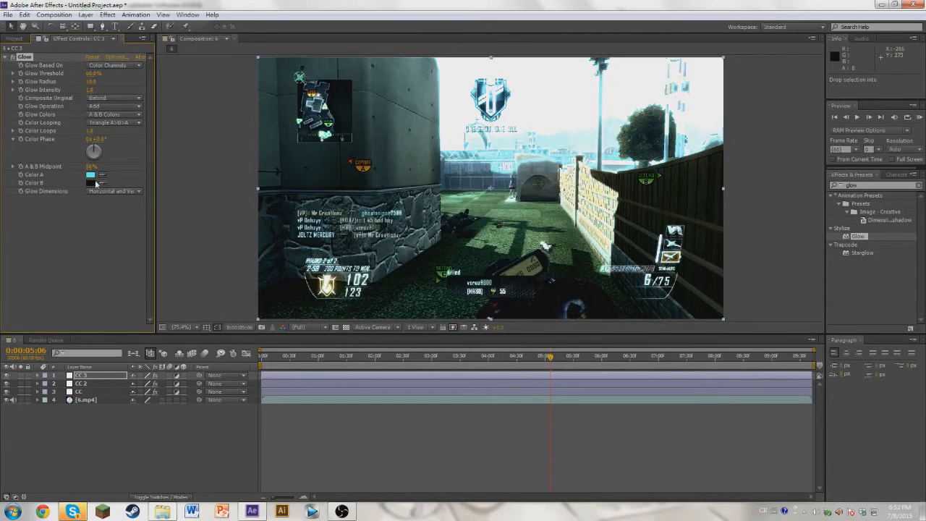
# Set Color B of CC 3's Glow effect to white.
pyautogui.click(91, 183)
pyautogui.click(390, 242)
pyautogui.click(349, 195)
pyautogui.click(558, 196)
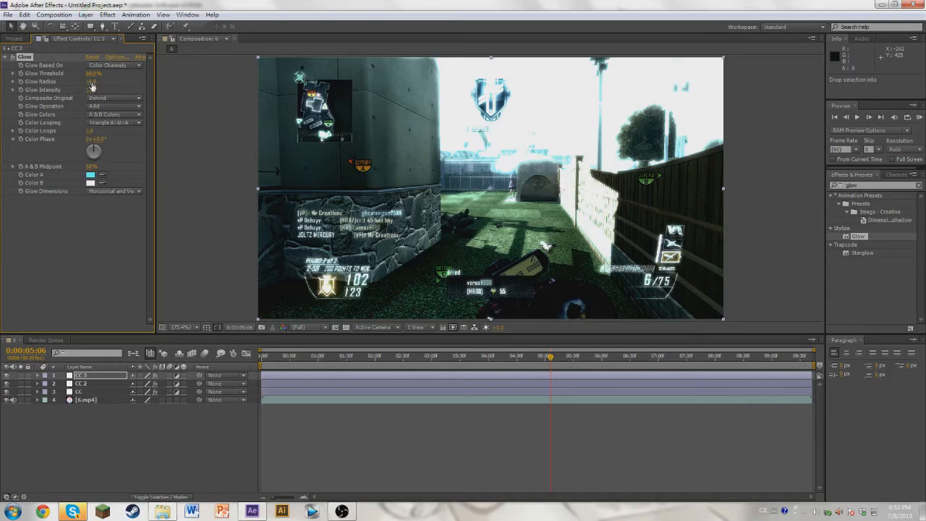
# Raise the Glow Radius on CC 3 to about 203, set Glow Intensity to 0.4, and collapse the effect's settings.
pyautogui.moveTo(91, 86); pyautogui.dragTo(128, 84)
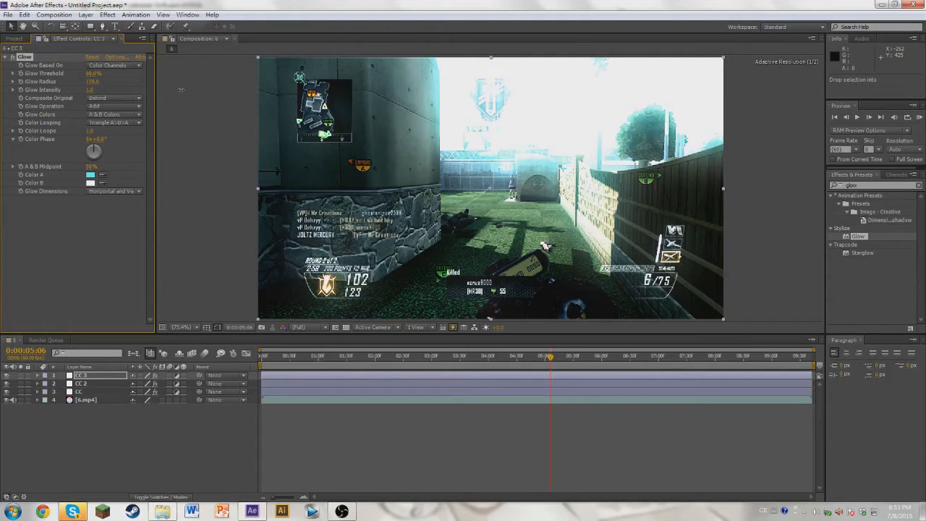
pyautogui.click(92, 90)
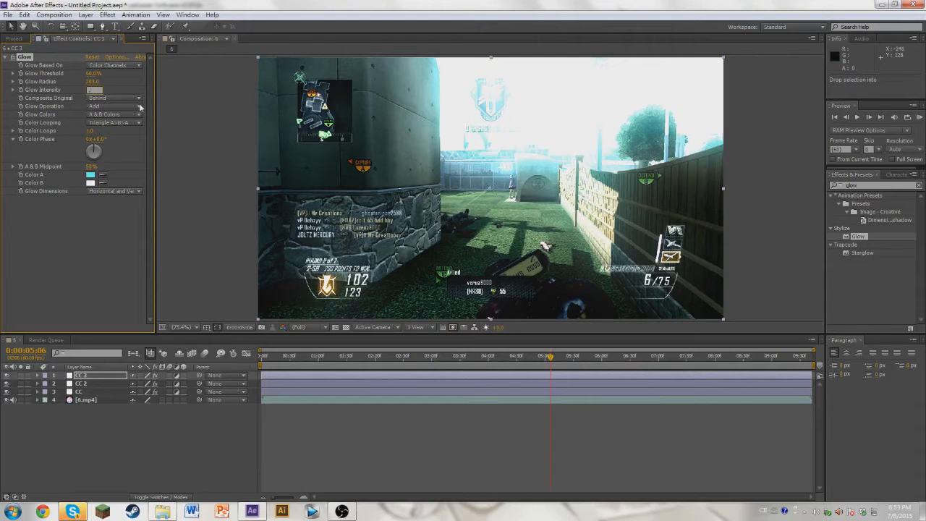
pyautogui.press('Return')
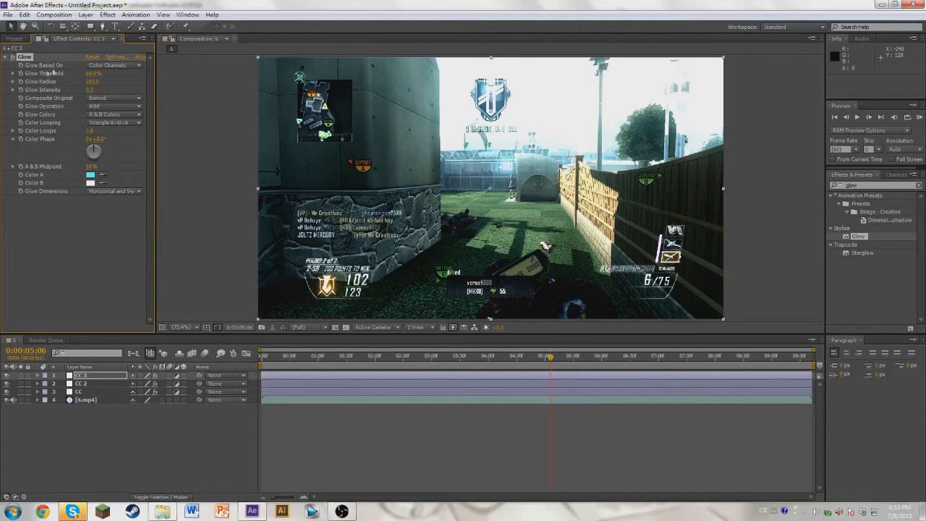
pyautogui.click(91, 89)
pyautogui.write('0.5')
pyautogui.press('Return')
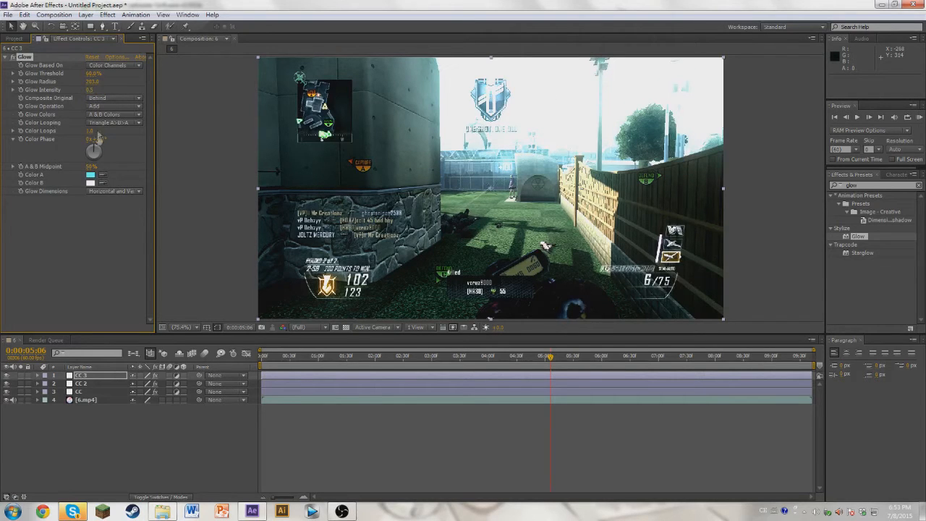
pyautogui.click(92, 89)
pyautogui.write('0.4')
pyautogui.press('Return')
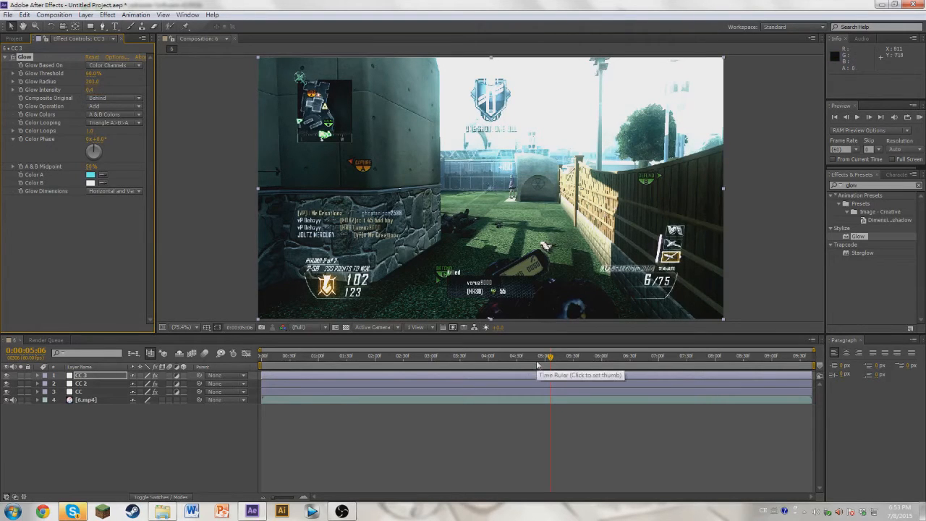
pyautogui.click(3, 60)
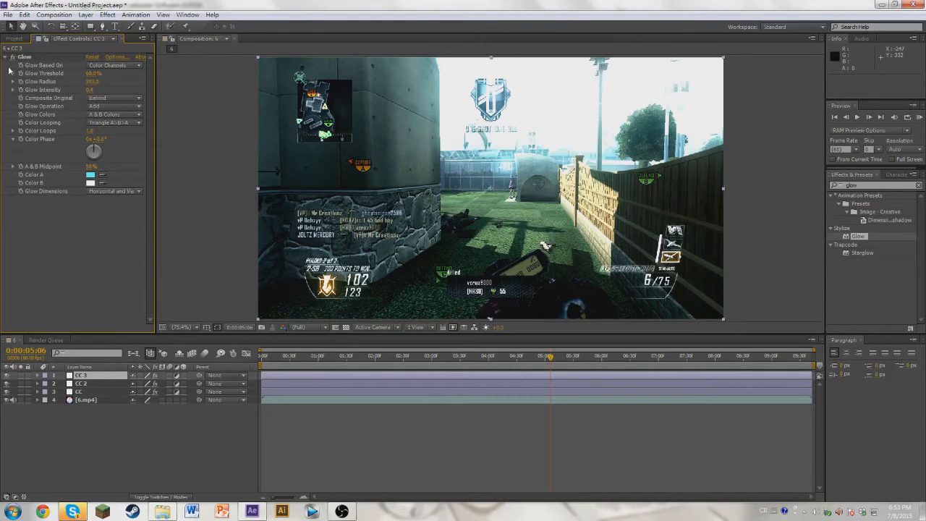
pyautogui.click(6, 58)
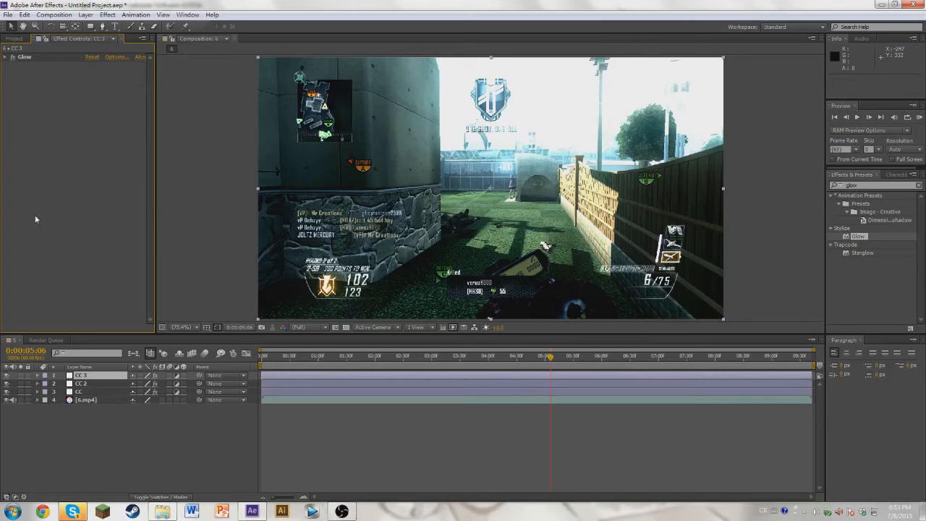
# Find the Leave Color effect and apply it to the CC 2 layer after Sharpen.
pyautogui.click(82, 382)
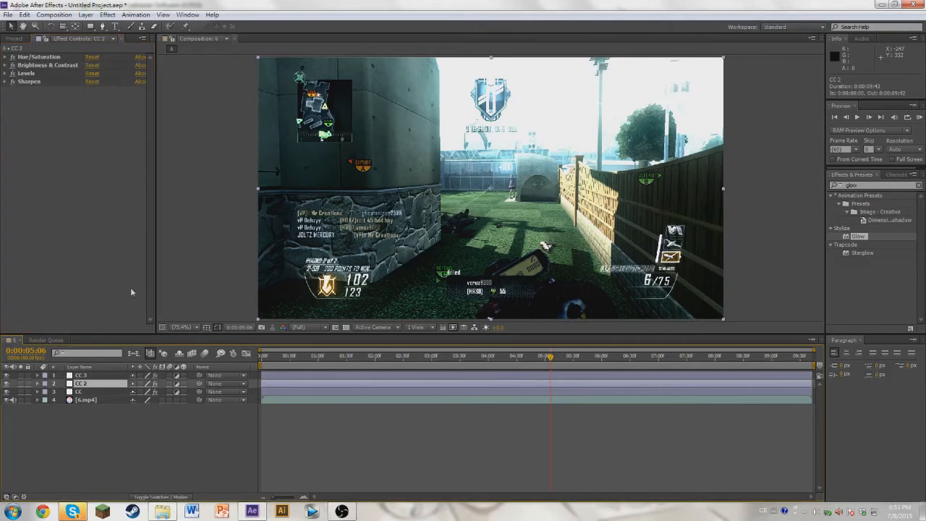
pyautogui.click(854, 184)
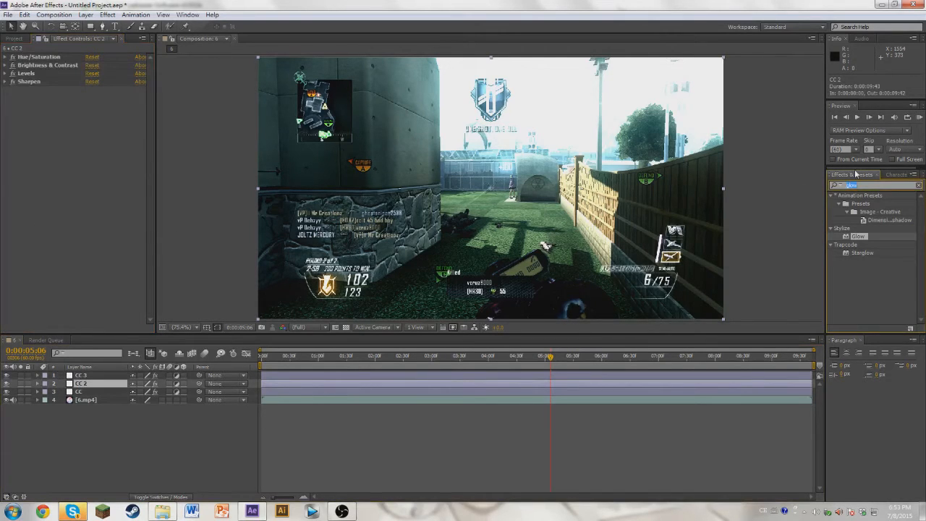
pyautogui.write('level')
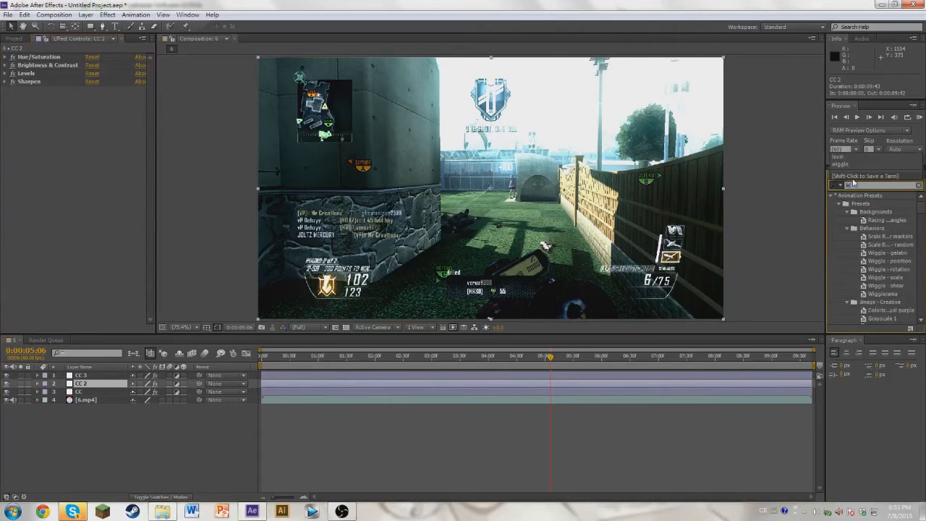
pyautogui.write('ave')
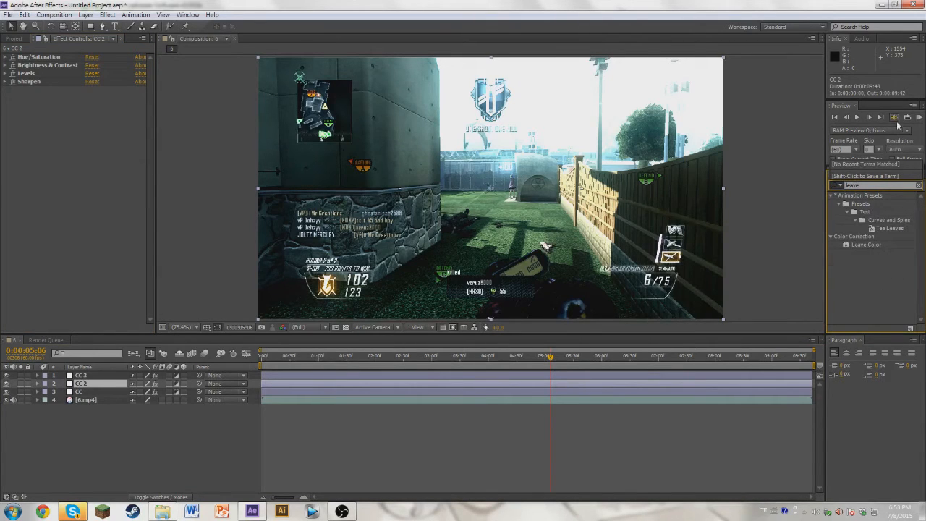
pyautogui.moveTo(866, 244); pyautogui.dragTo(94, 139)
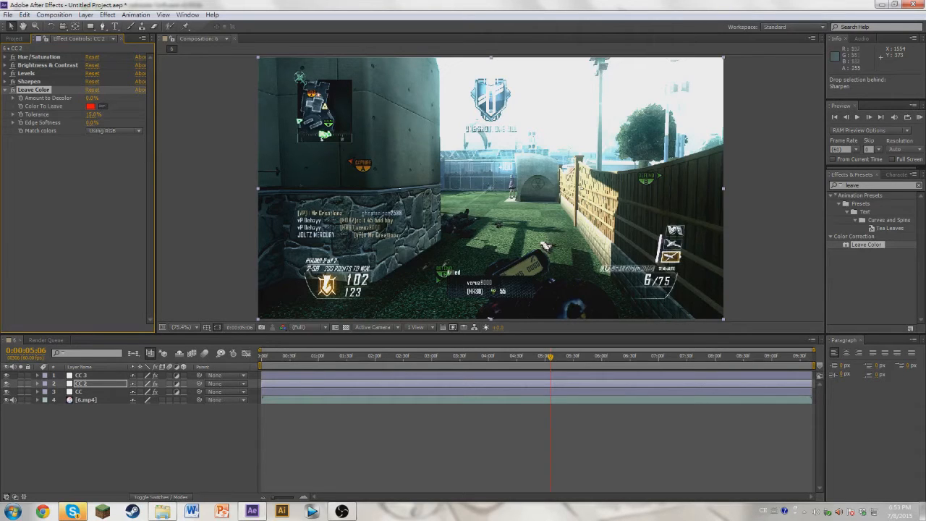
# Sample a dark tone near the stone wall's base as Color To Leave and raise Amount to Decolor to about 40%.
pyautogui.click(412, 256)
pyautogui.moveTo(91, 103); pyautogui.dragTo(101, 102)
pyautogui.moveTo(92, 98); pyautogui.dragTo(99, 98)
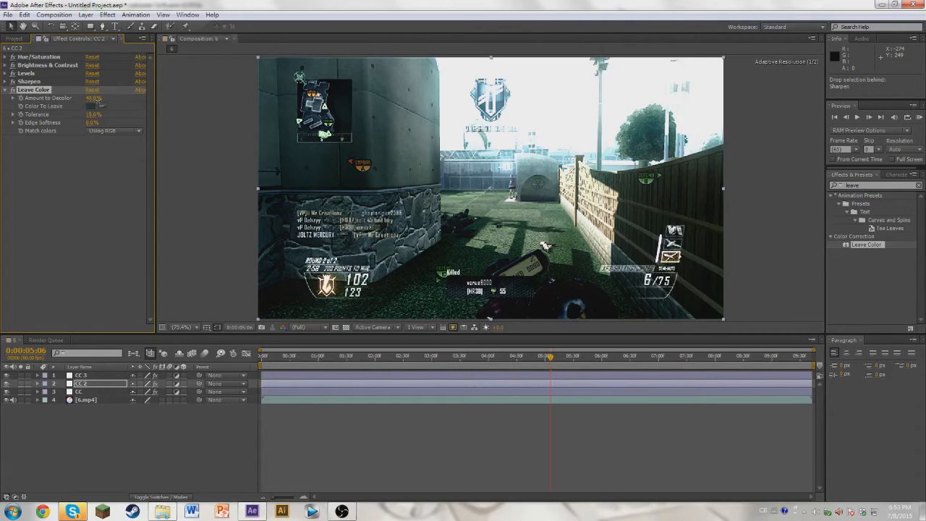
pyautogui.click(85, 181)
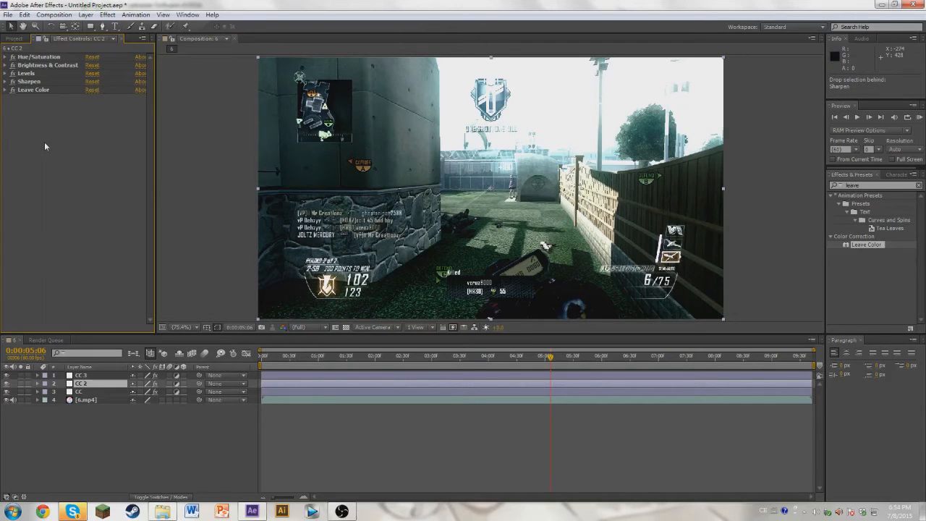
# Create a composition-sized solid named Black Bar above the CC 3 layer.
pyautogui.click(101, 379)
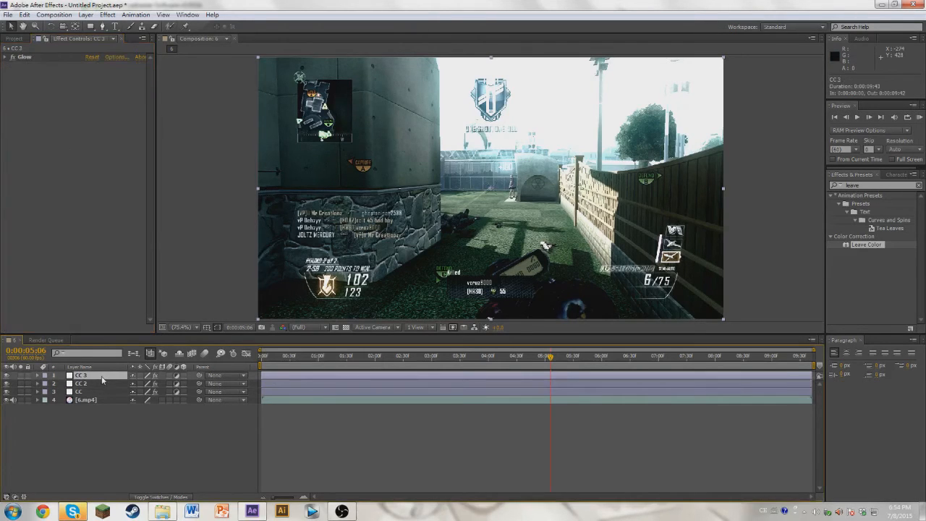
pyautogui.hotkey('ctrl', 'shift', 'y')
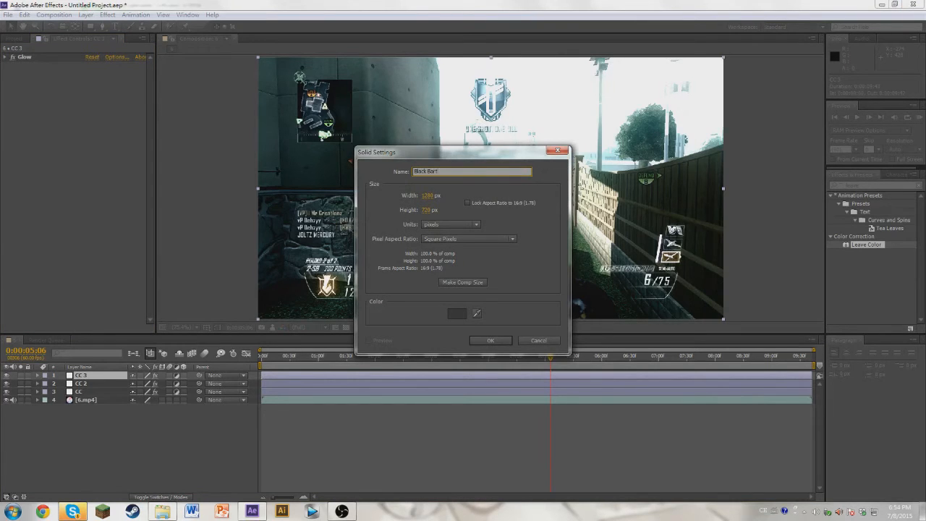
pyautogui.press('Return')
pyautogui.press('Return')
pyautogui.press('Return')
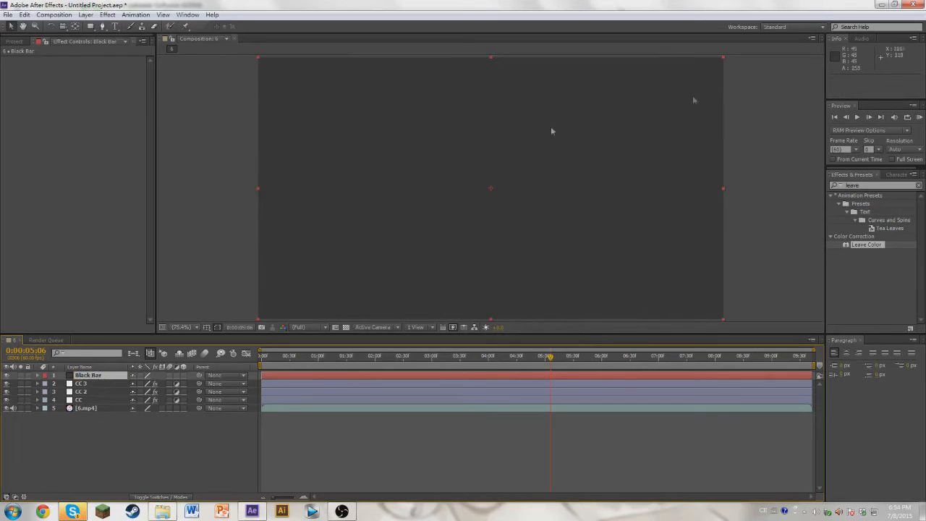
# Find the Black Bars user preset and apply it to the Black Bar solid.
pyautogui.click(891, 184)
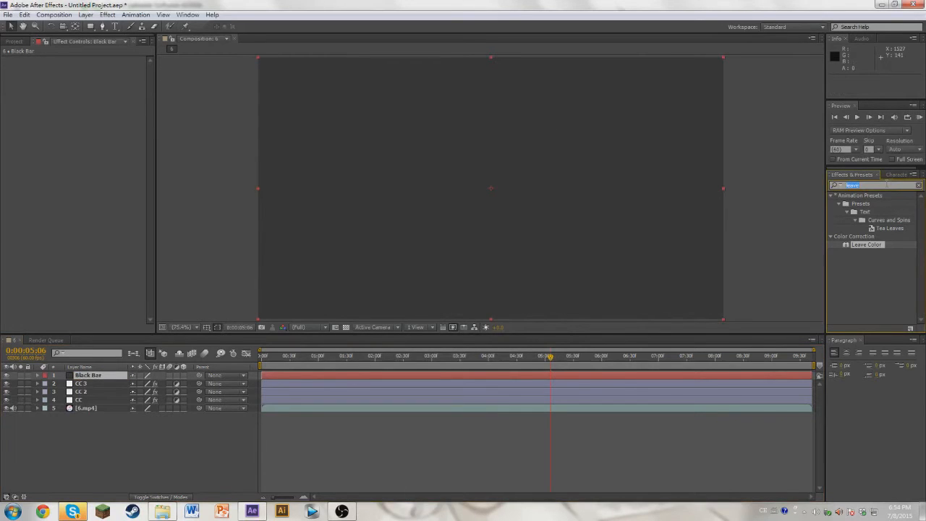
pyautogui.write('black')
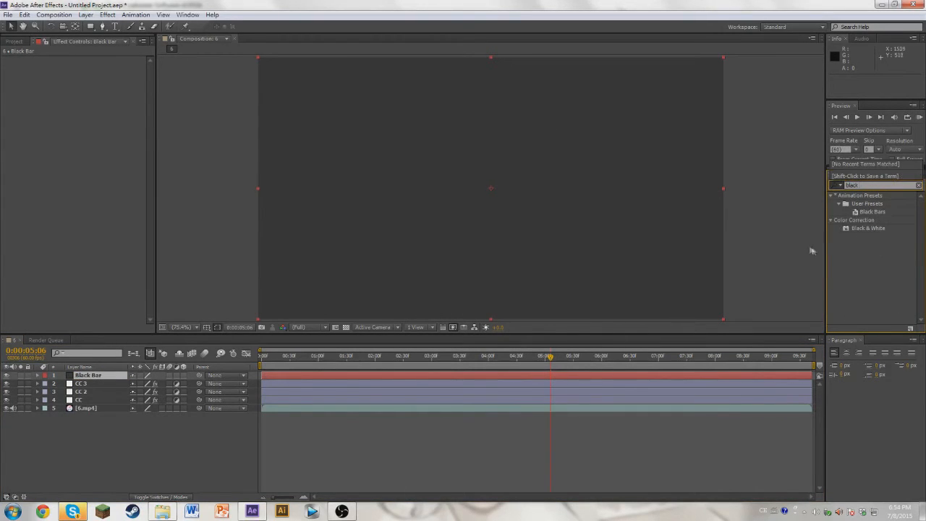
pyautogui.click(871, 211)
pyautogui.moveTo(872, 211); pyautogui.dragTo(593, 373)
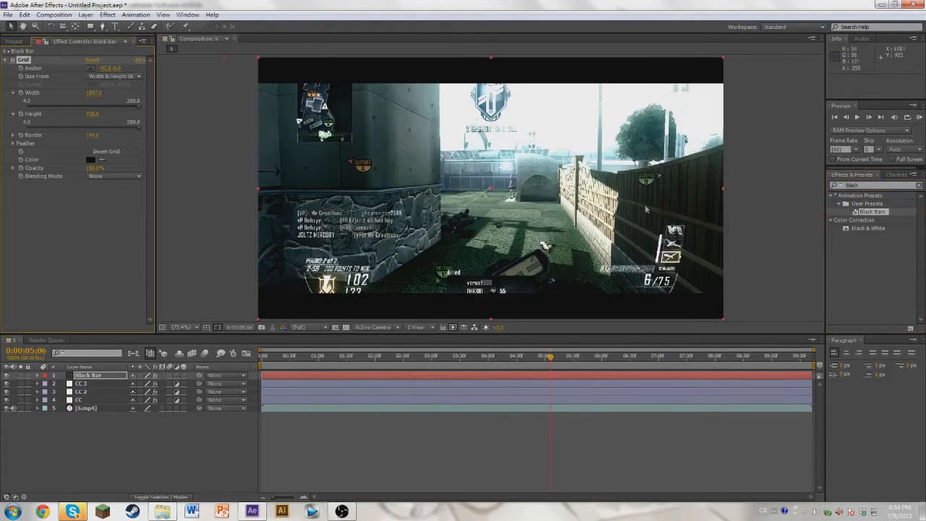
pyautogui.click(125, 447)
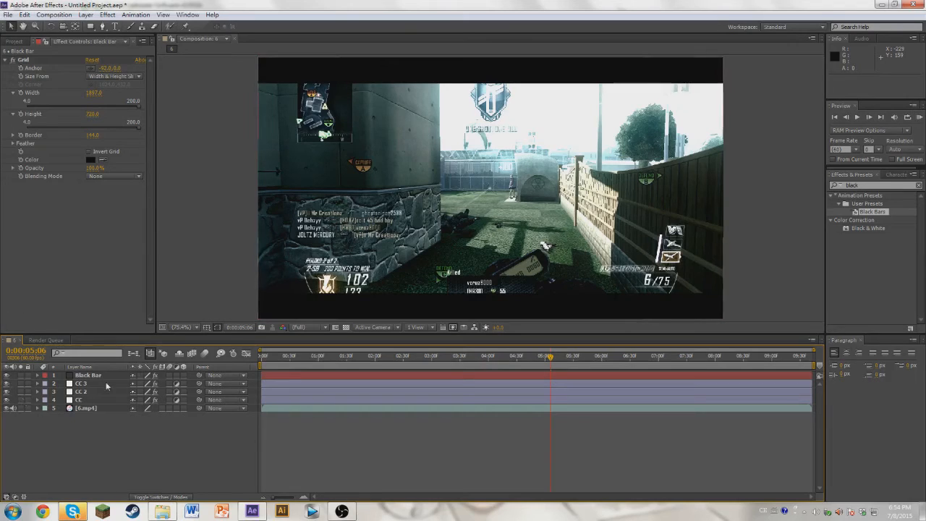
# Create a new composition from 6.mp4 and add an adjustment layer named CC above the clip.
pyautogui.click(18, 42)
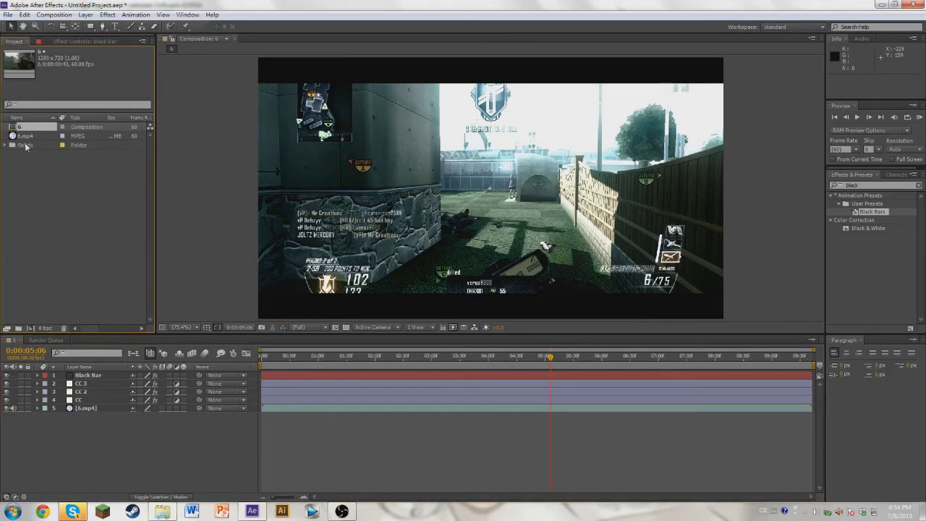
pyautogui.moveTo(27, 139); pyautogui.dragTo(30, 327)
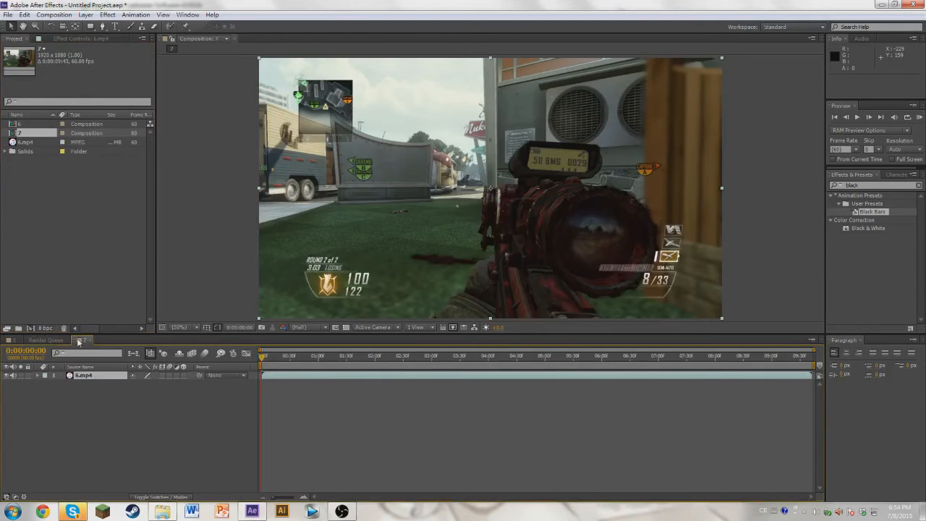
pyautogui.click(98, 375)
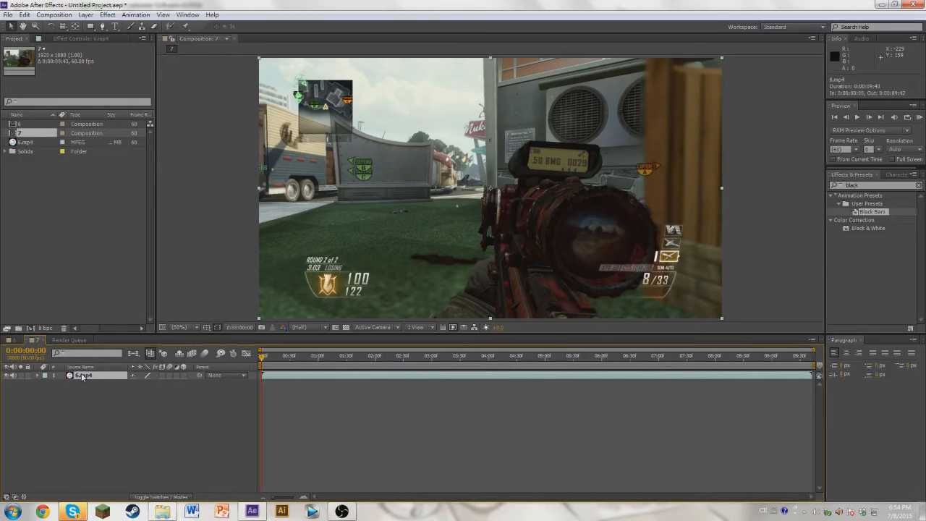
pyautogui.hotkey('ctrl', 'alt', 'y')
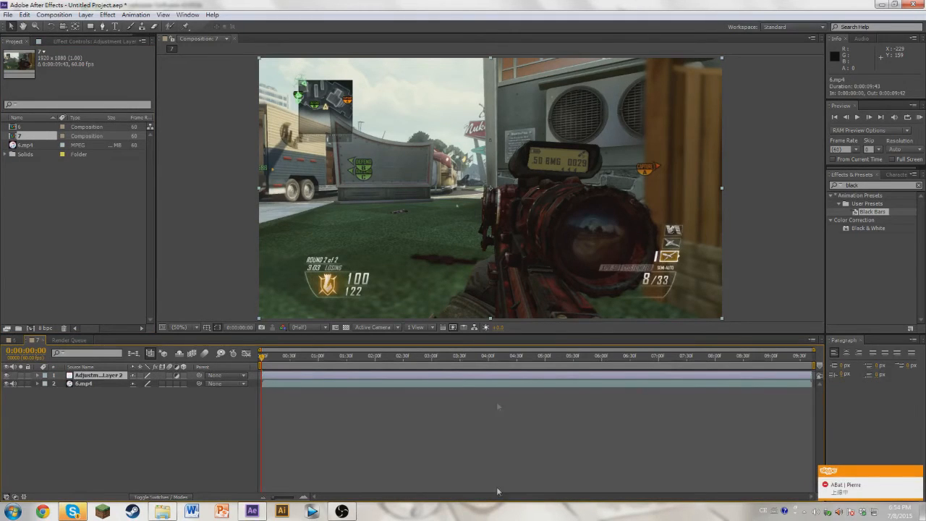
pyautogui.press('Return')
pyautogui.write('CC')
pyautogui.press('Return')
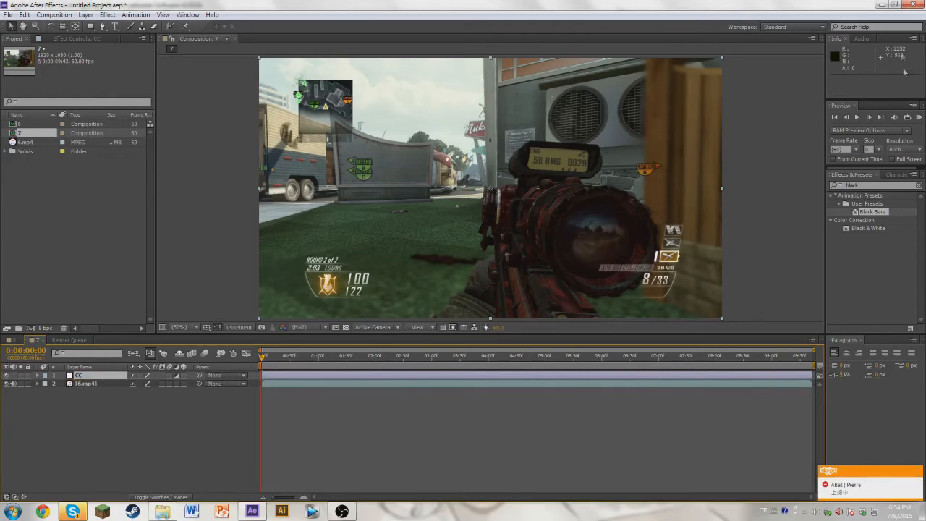
# Find the Magic Bullet Looks effect and apply it to the CC adjustment layer.
pyautogui.click(853, 186)
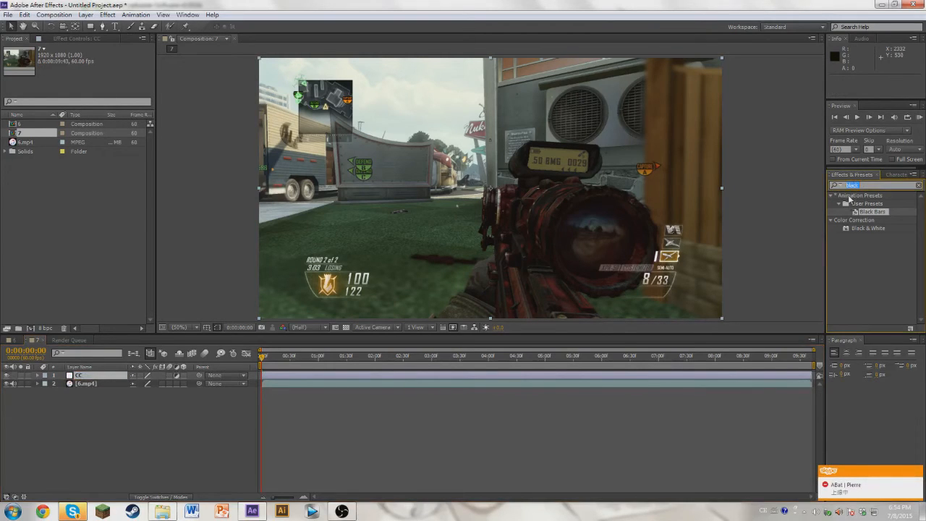
pyautogui.write('b')
pyautogui.write('ook')
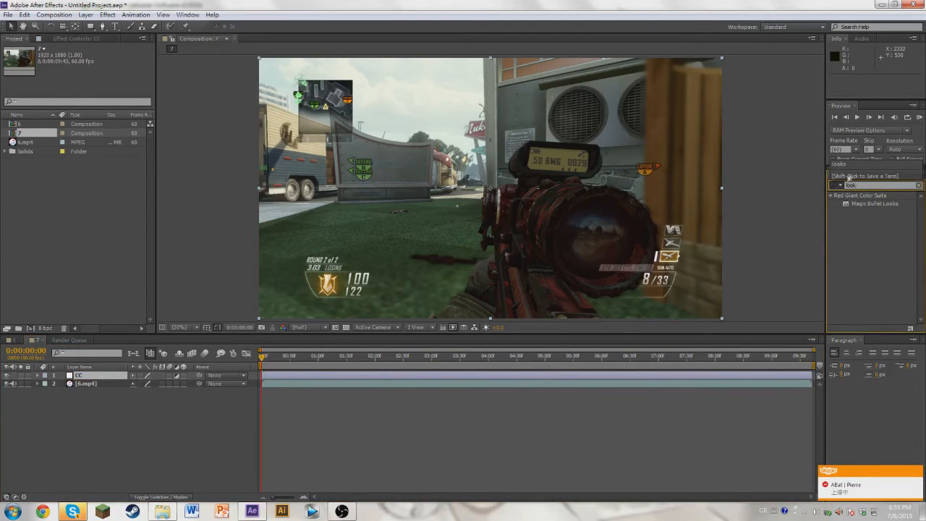
pyautogui.moveTo(867, 206); pyautogui.dragTo(663, 376)
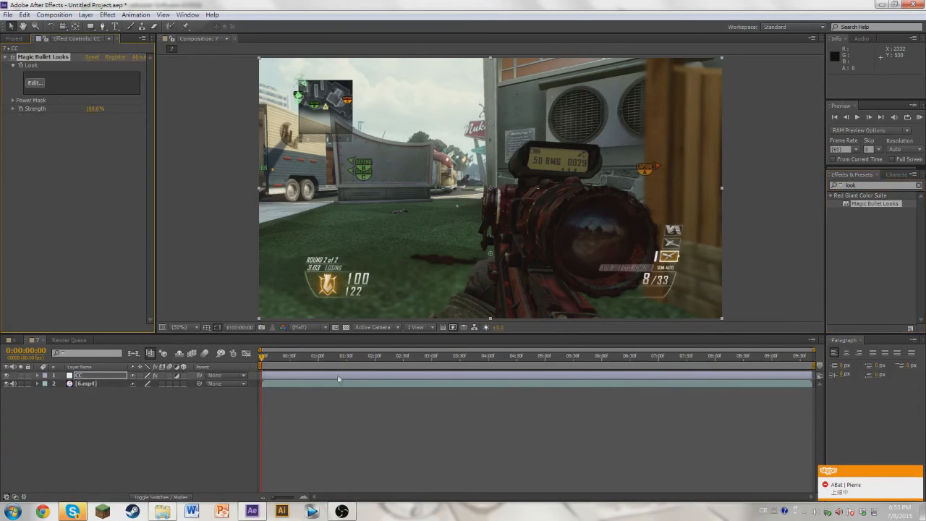
# Move the current time to 0:00:04:55 to show the kill-shot frame.
pyautogui.click(483, 354)
pyautogui.click(512, 355)
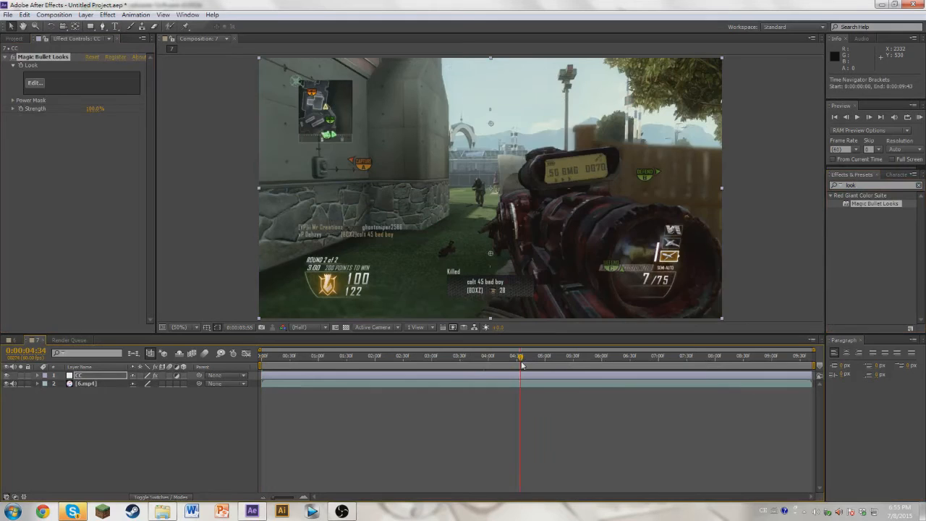
pyautogui.moveTo(519, 363); pyautogui.dragTo(540, 359)
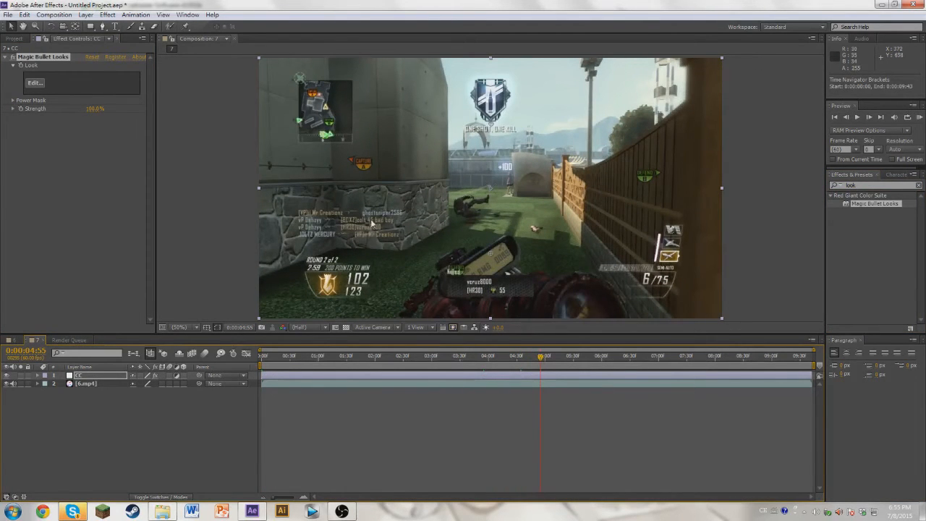
# Reduce composition 7's frame size to 1280 × 720 px with the aspect ratio locked.
pyautogui.click(33, 340)
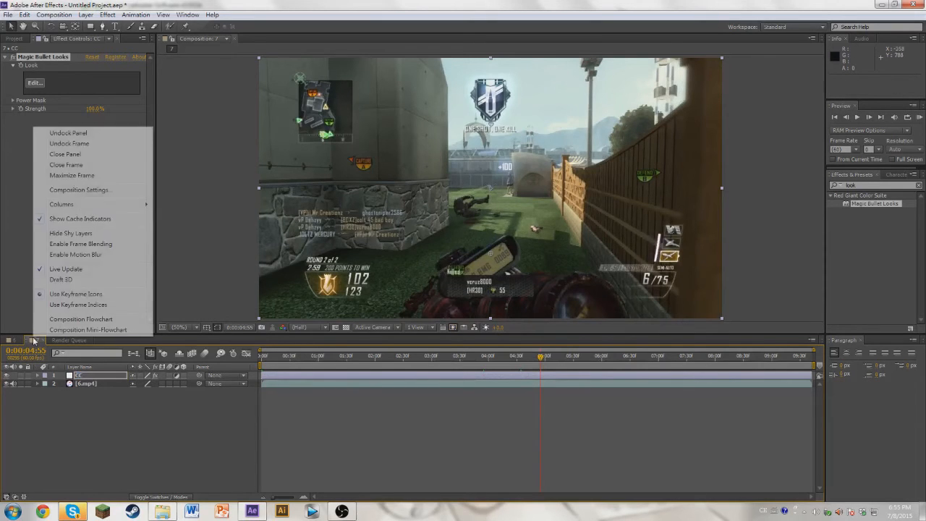
pyautogui.click(78, 189)
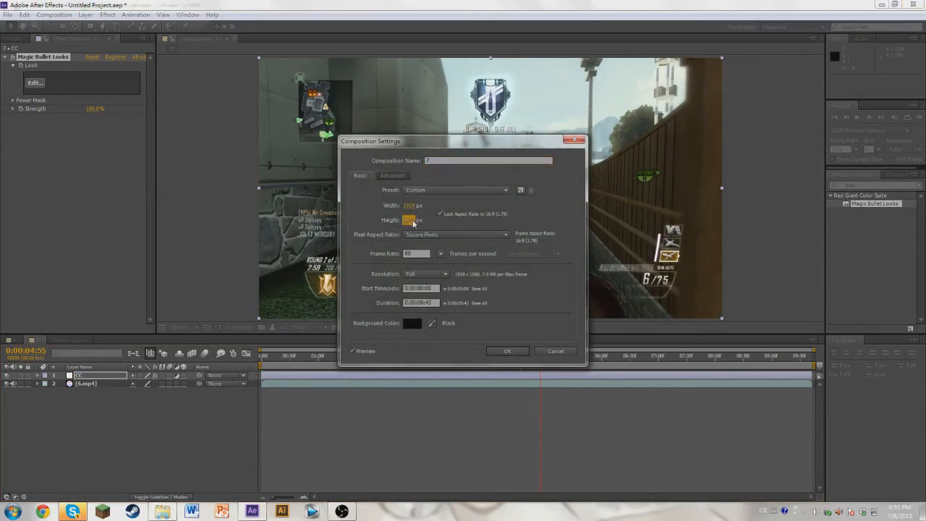
pyautogui.press('Return')
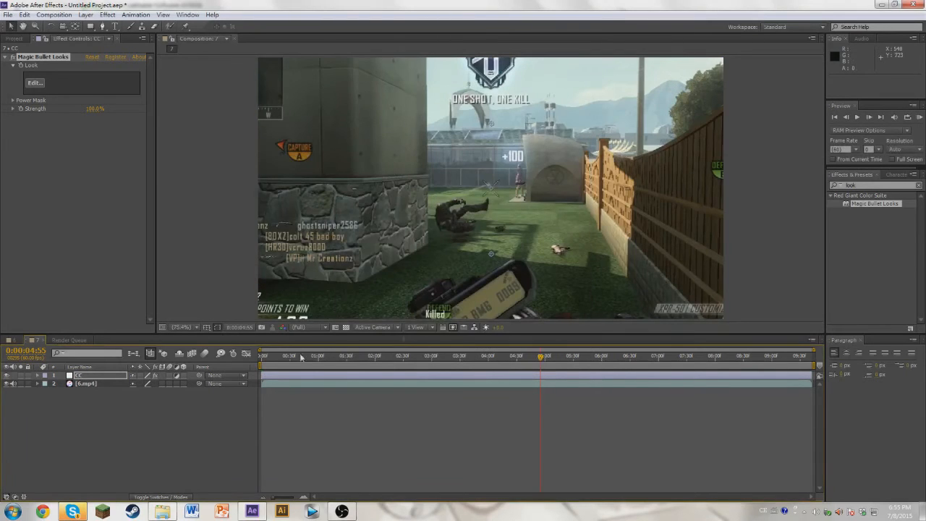
pyautogui.scroll(-2, 381, 205)
pyautogui.scroll(1, 383, 210)
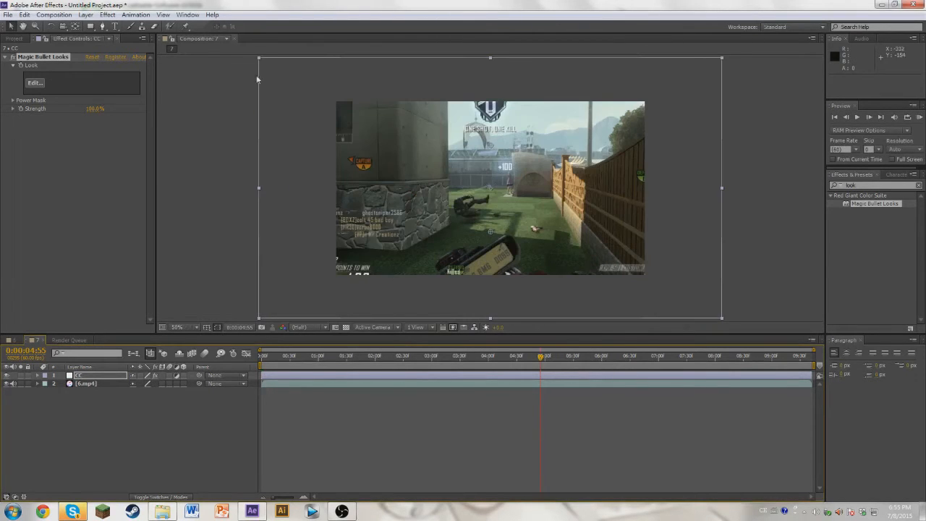
# Scale the CC layer to 69% and the 6.mp4 clip to 66% so both fit the 1280 × 720 frame.
pyautogui.moveTo(258, 58); pyautogui.dragTo(329, 95)
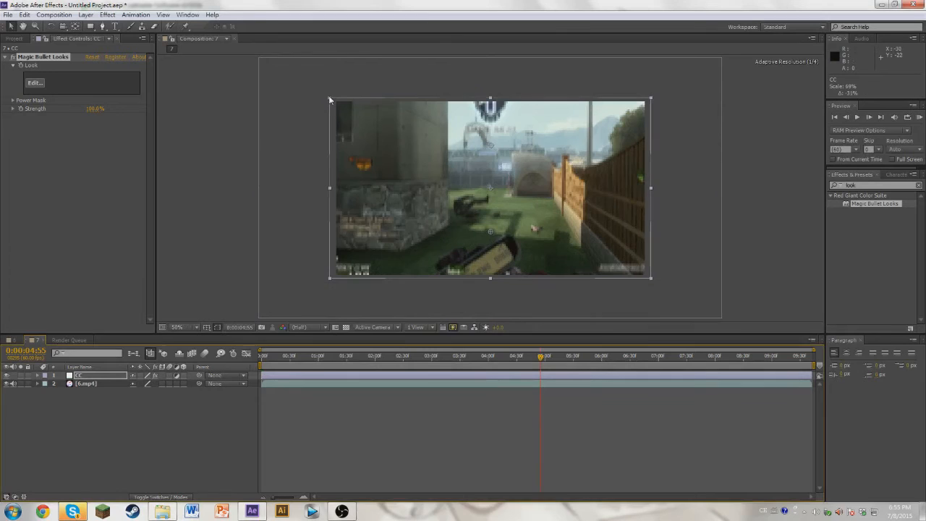
pyautogui.click(86, 383)
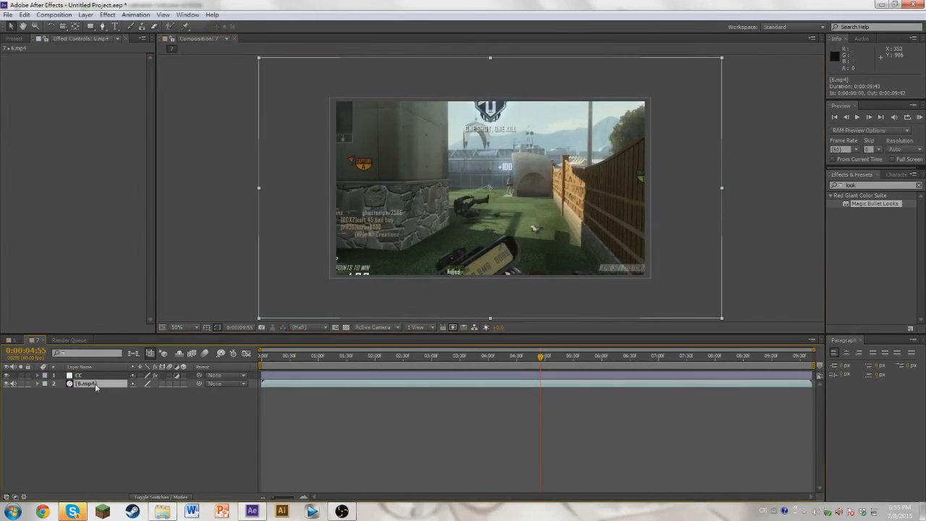
pyautogui.moveTo(260, 60); pyautogui.dragTo(318, 105)
pyautogui.hotkey('ctrl', 'z')
pyautogui.moveTo(260, 59); pyautogui.dragTo(334, 103)
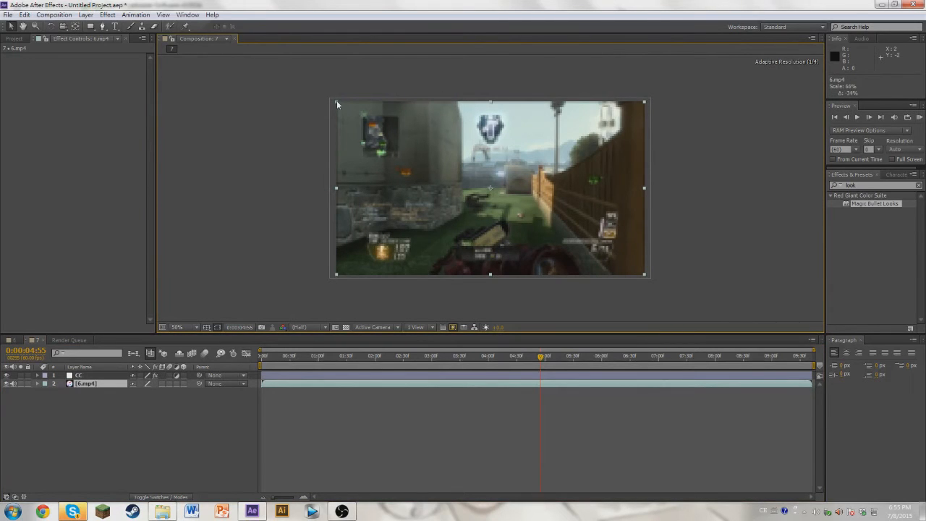
pyautogui.click(88, 463)
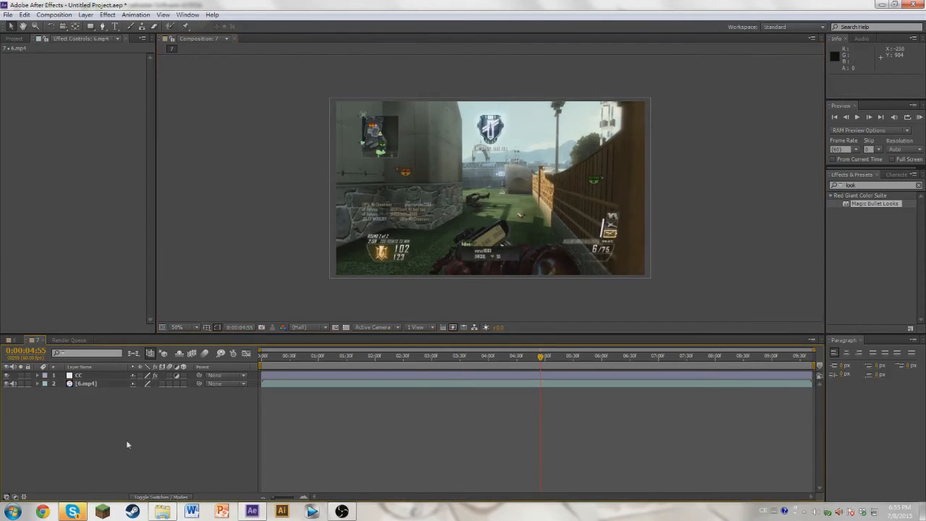
# Fit the composition view up to 100% and open the Magic Bullet Looks editor for the CC layer.
pyautogui.press('/')
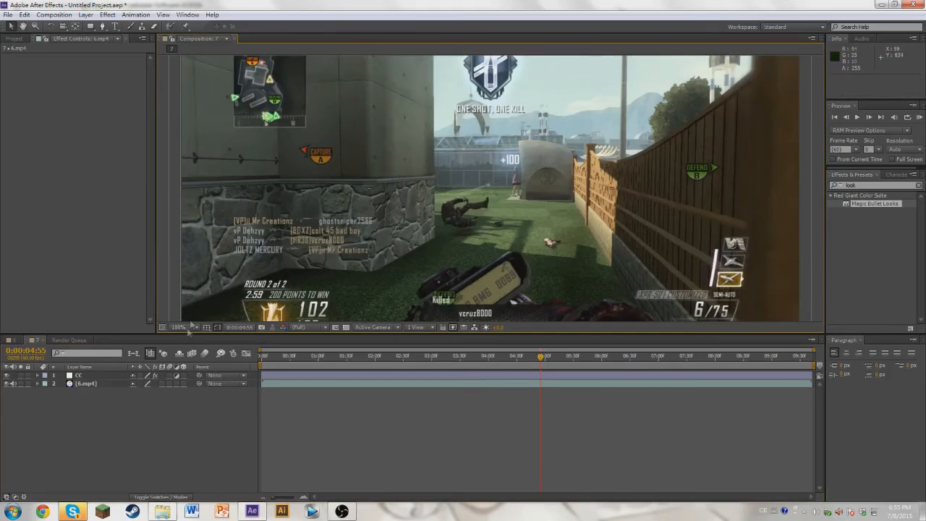
pyautogui.click(193, 329)
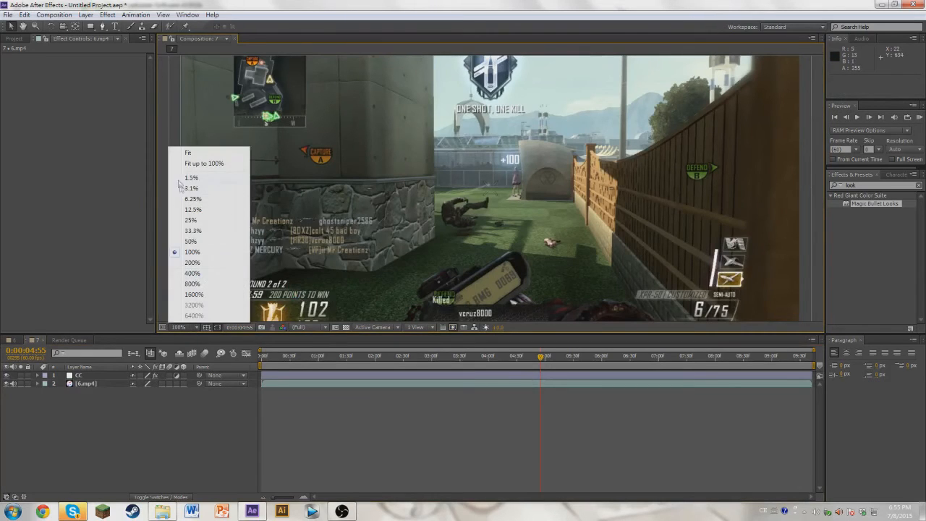
pyautogui.click(186, 168)
pyautogui.click(81, 374)
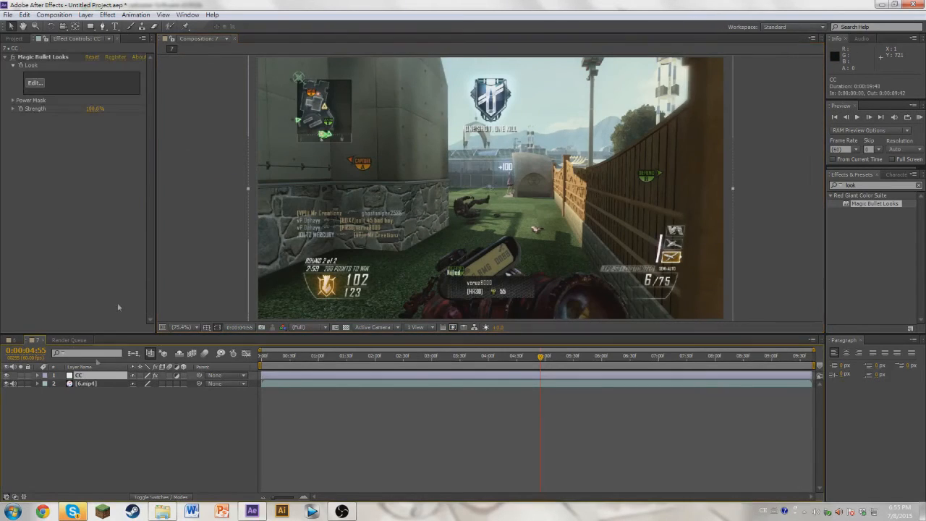
pyautogui.click(63, 95)
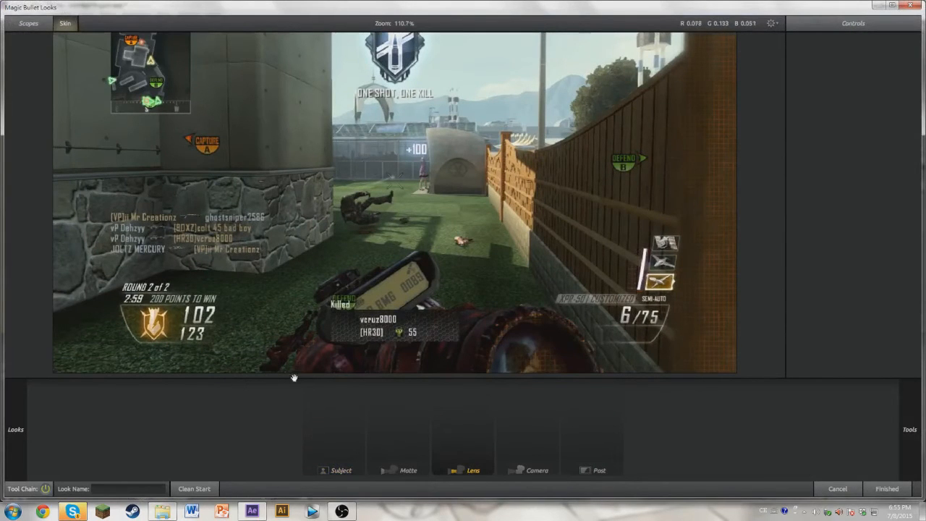
# Add a Contrast tool to the Post stage and set its contrast to +0.240.
pyautogui.moveTo(901, 171)
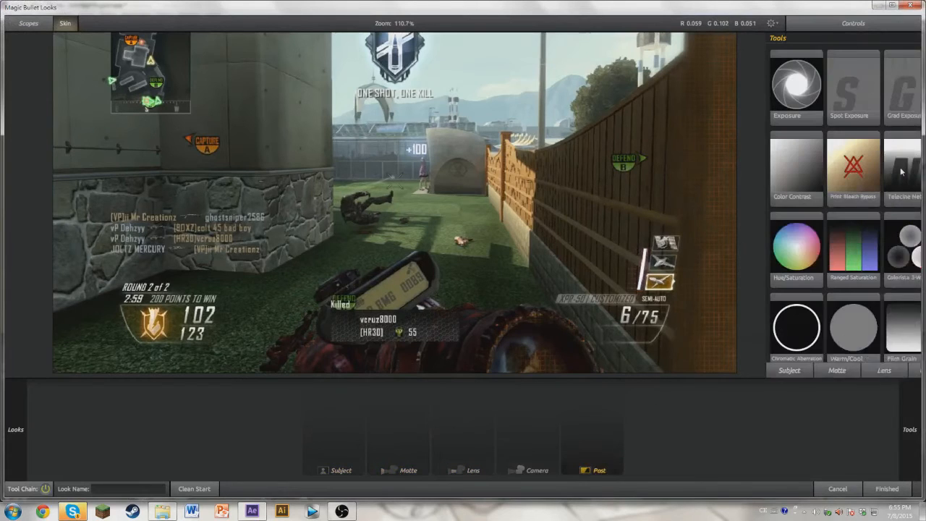
pyautogui.doubleClick(876, 91)
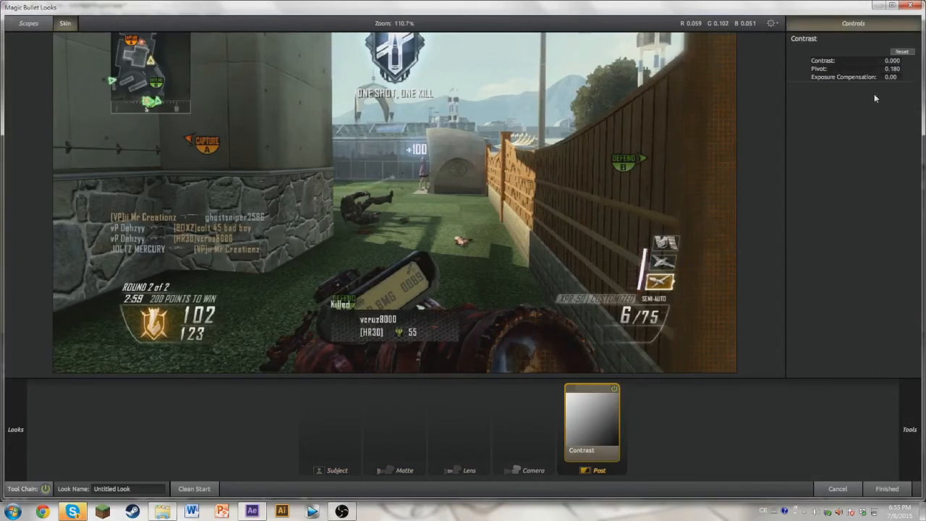
pyautogui.moveTo(890, 61); pyautogui.dragTo(904, 61)
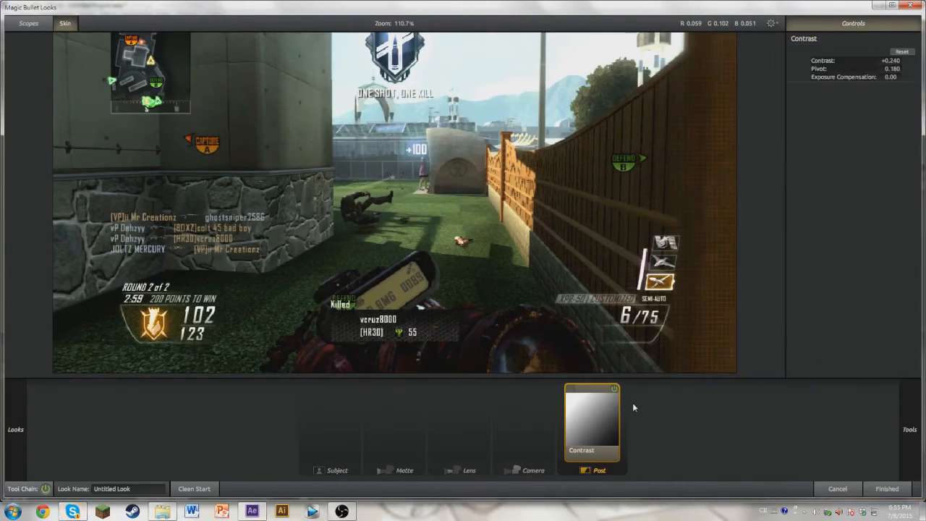
# Preview the look presets in the Custom, 3cc and occ cc pack groups on the frame.
pyautogui.moveTo(3, 250)
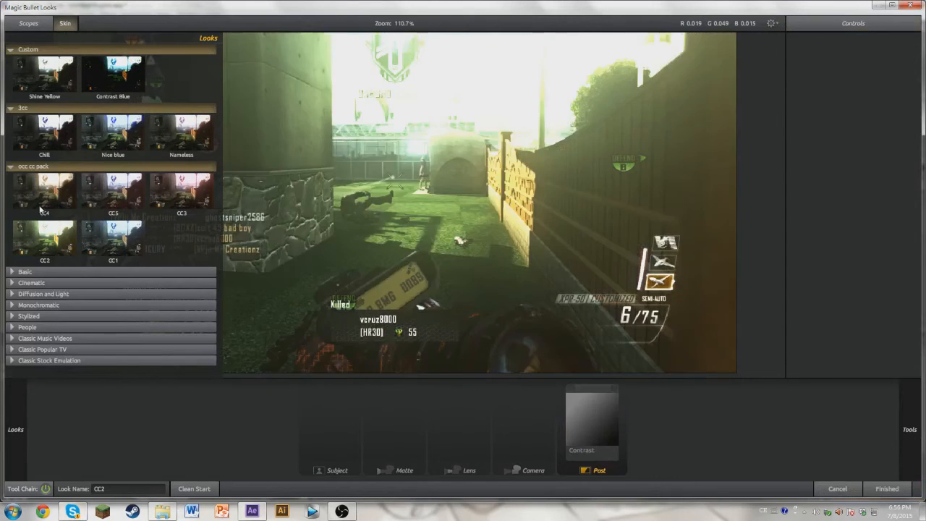
pyautogui.click(41, 208)
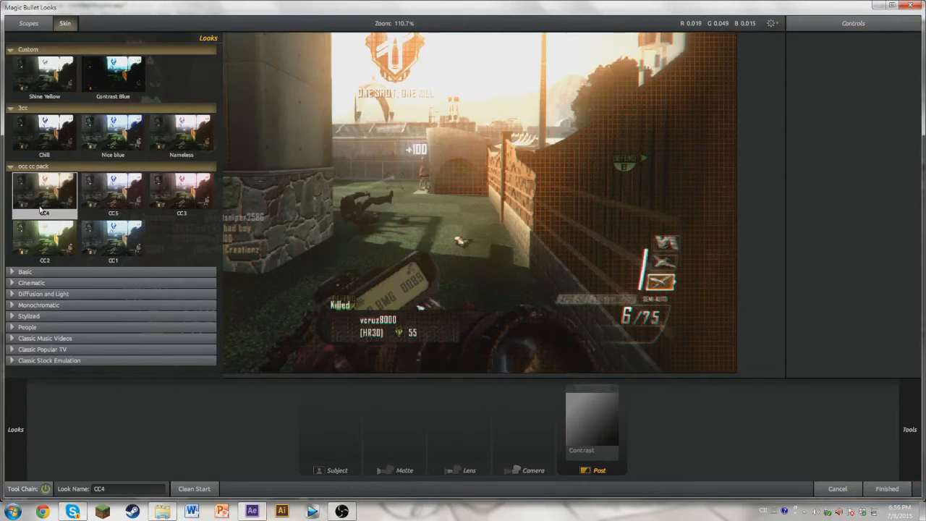
pyautogui.click(131, 194)
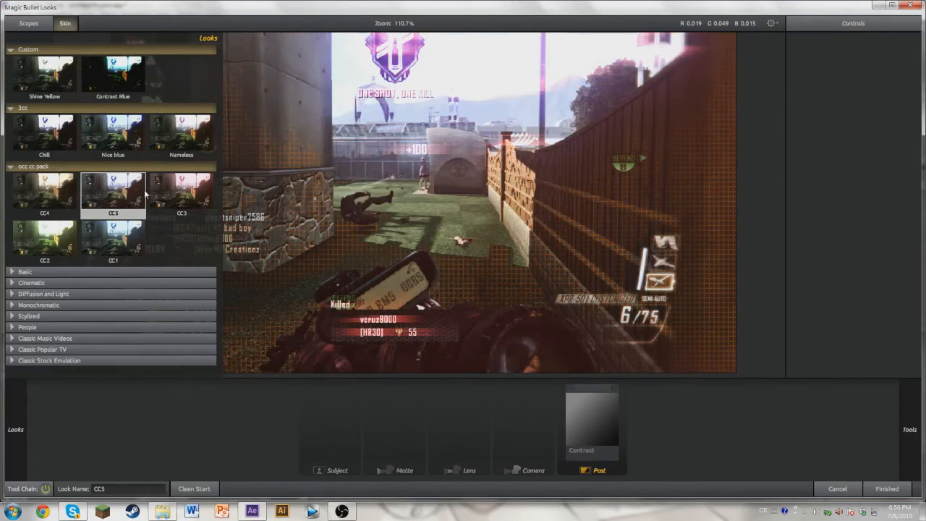
pyautogui.click(153, 194)
pyautogui.click(118, 240)
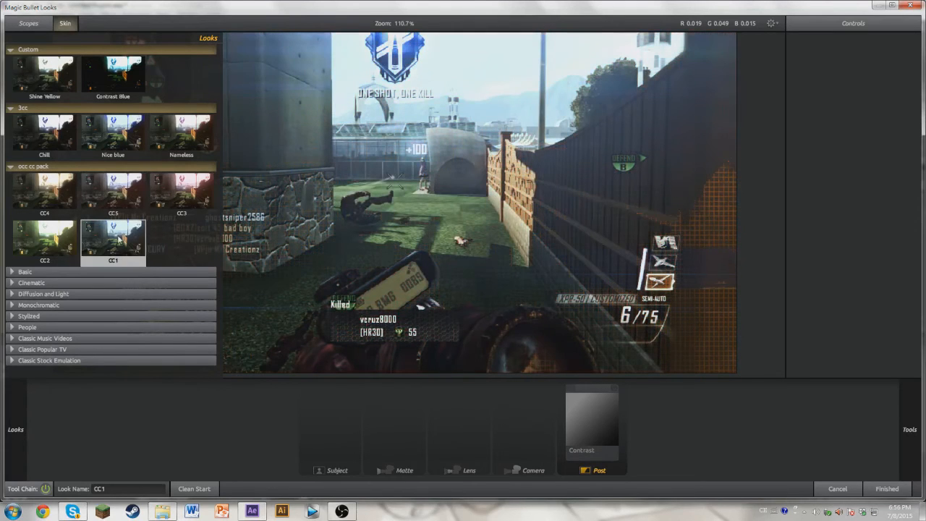
pyautogui.click(51, 242)
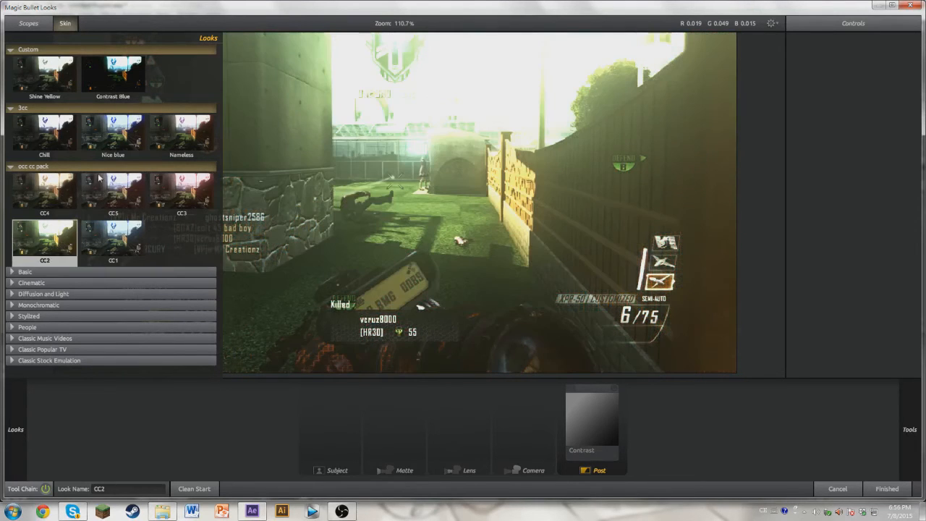
pyautogui.click(112, 136)
pyautogui.click(43, 136)
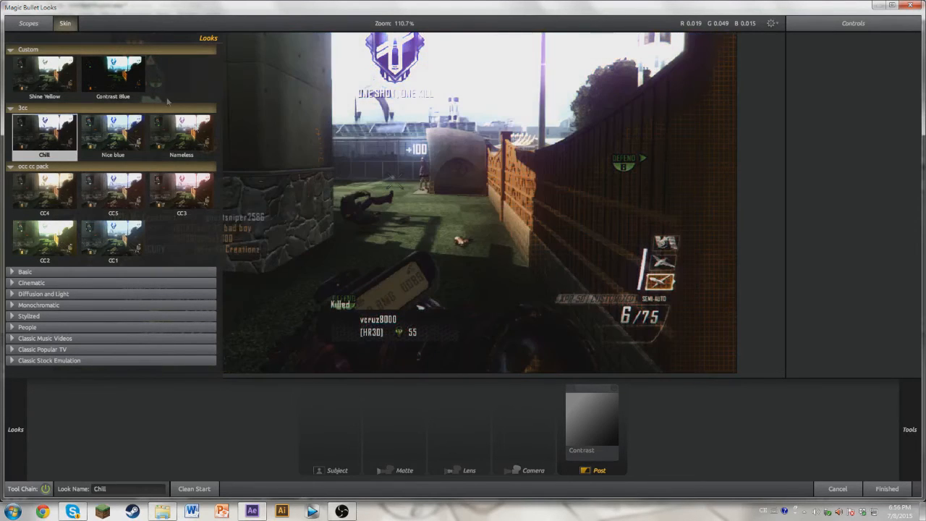
pyautogui.click(116, 76)
pyautogui.click(14, 78)
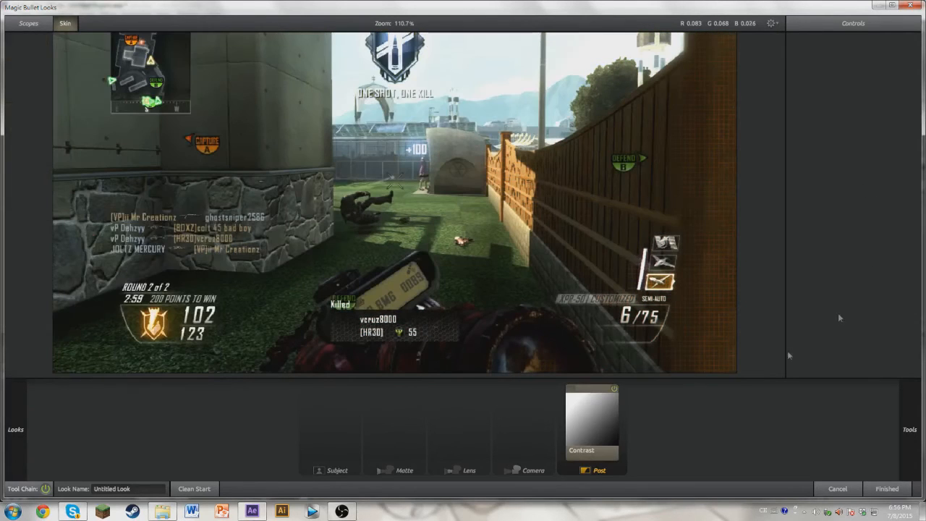
# Raise the contrast value of the Post stage's Contrast tool slightly further.
pyautogui.click(605, 410)
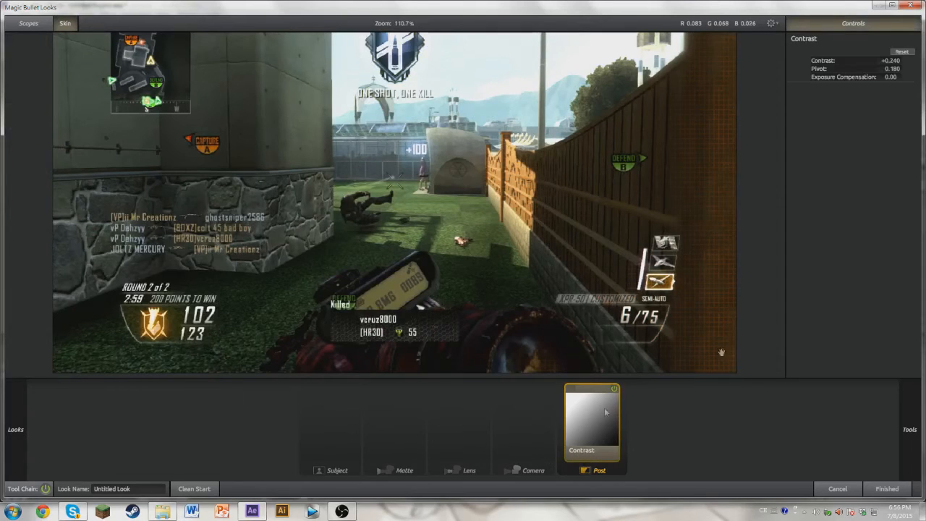
pyautogui.moveTo(894, 60); pyautogui.dragTo(904, 61)
# Add a Diffusion tool to the Matte stage with a red color (R 0.999, G 0.035, B 0.027) and 49.90% size.
pyautogui.click(374, 416)
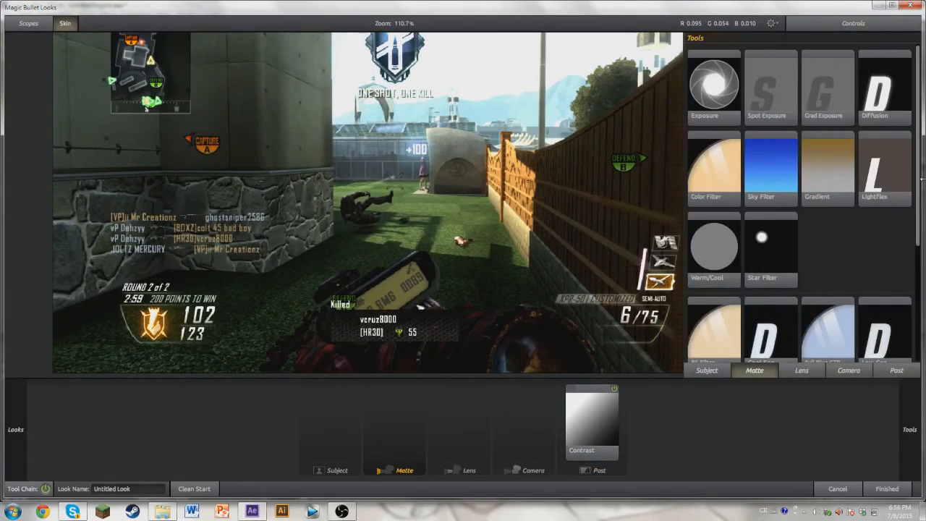
pyautogui.moveTo(871, 116); pyautogui.dragTo(536, 112)
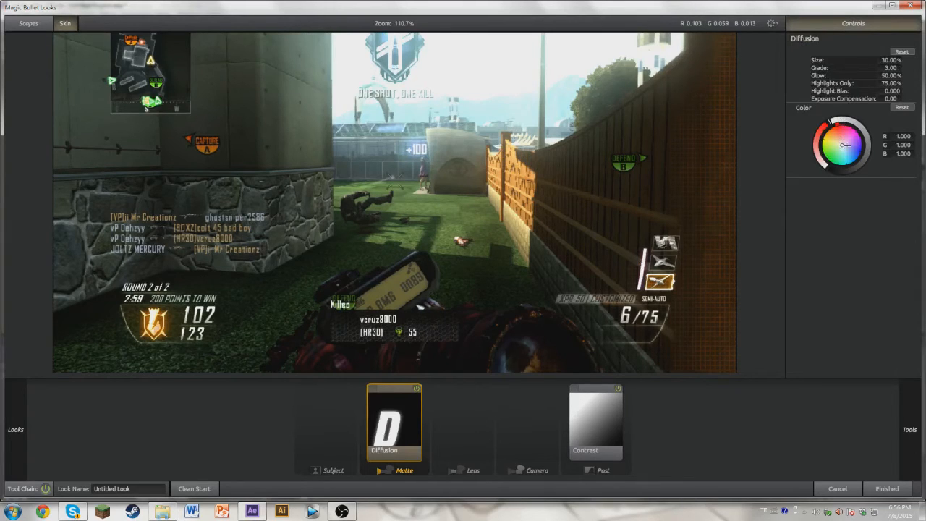
pyautogui.moveTo(841, 142); pyautogui.dragTo(837, 126)
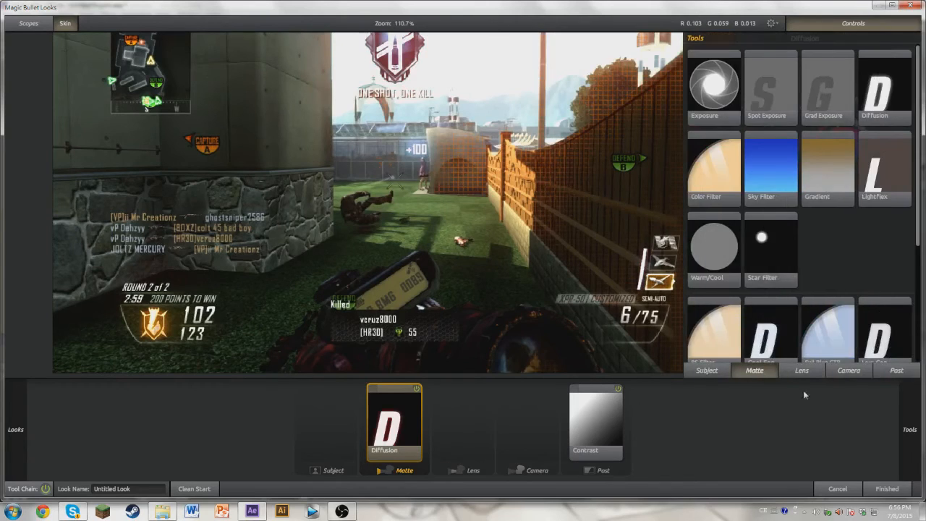
pyautogui.moveTo(900, 63); pyautogui.dragTo(915, 62)
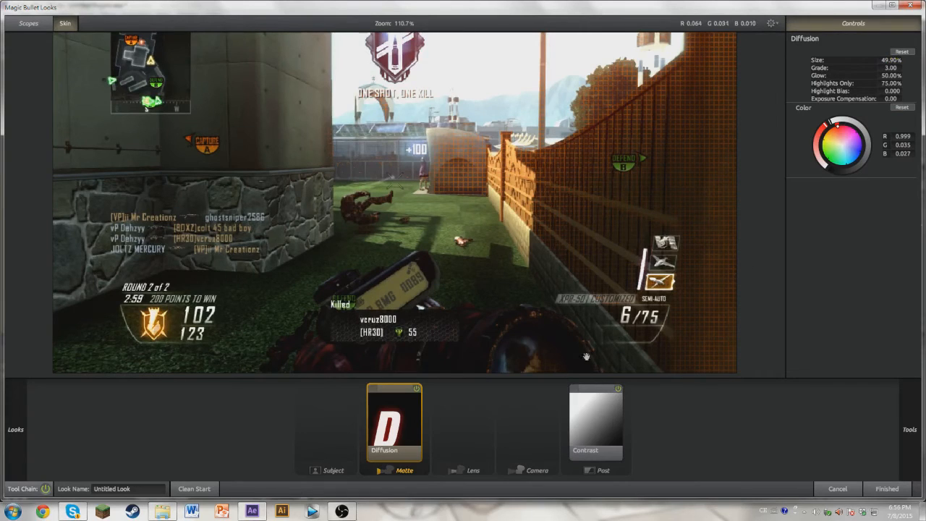
# Add a second Diffusion tool to the Matte stage and color it red (R 0.999, G 0.066, B 0.027).
pyautogui.moveTo(911, 191)
pyautogui.doubleClick(879, 96)
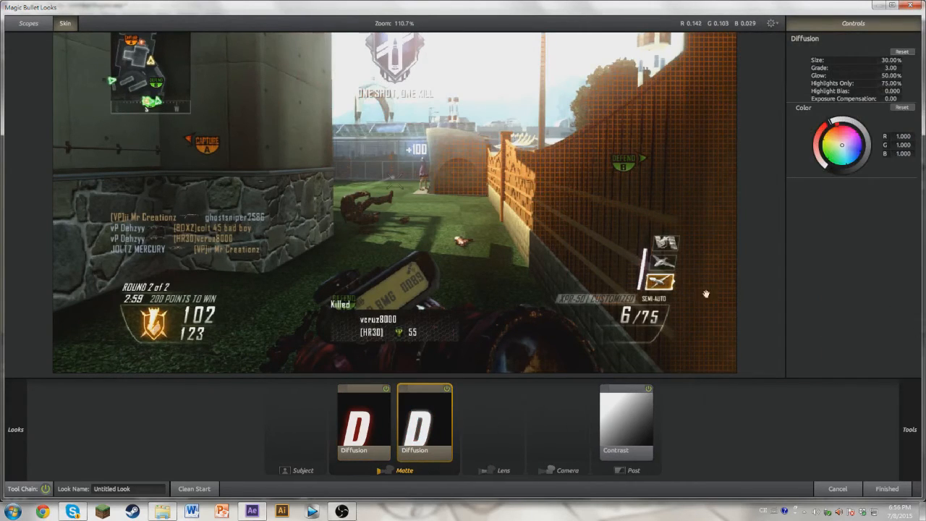
pyautogui.moveTo(841, 145); pyautogui.dragTo(816, 140)
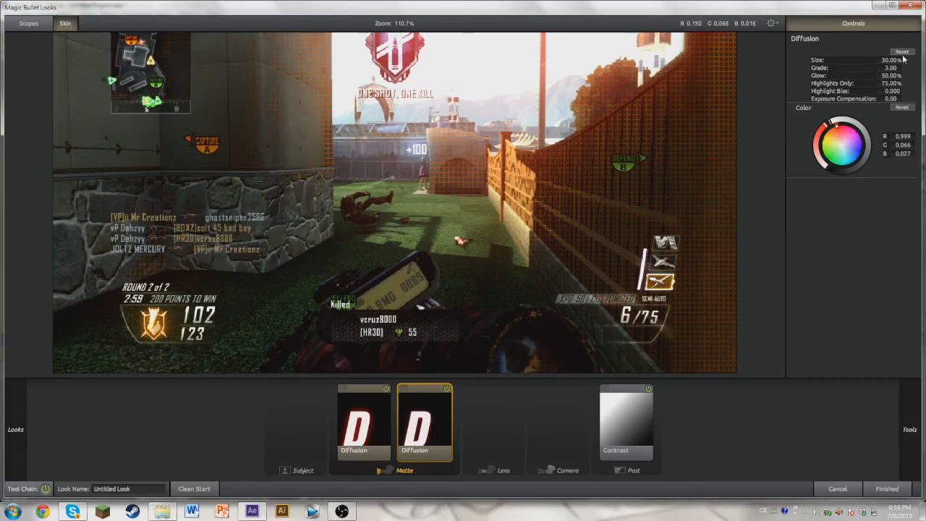
# Add a Curves tool to the Subject stage and shape the RGB curve into a slight S with darker shadows and brighter highlights.
pyautogui.click(312, 427)
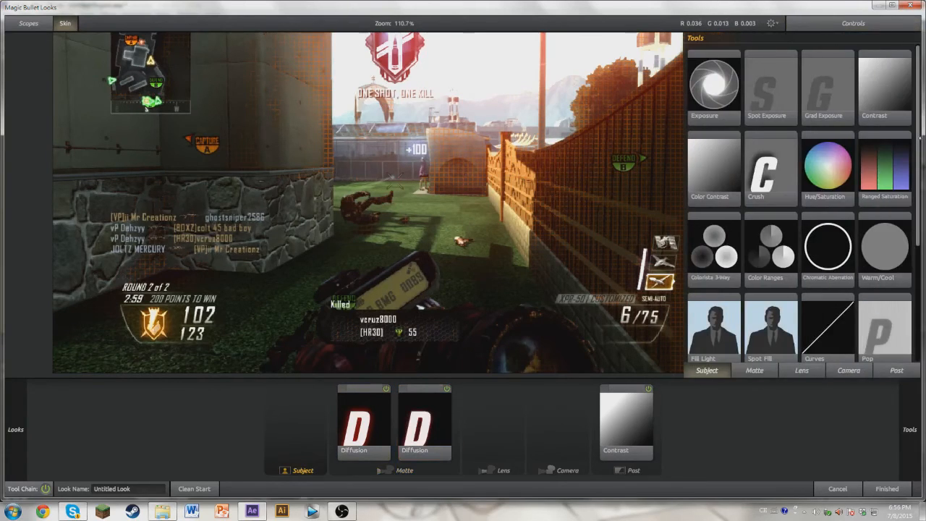
pyautogui.doubleClick(810, 322)
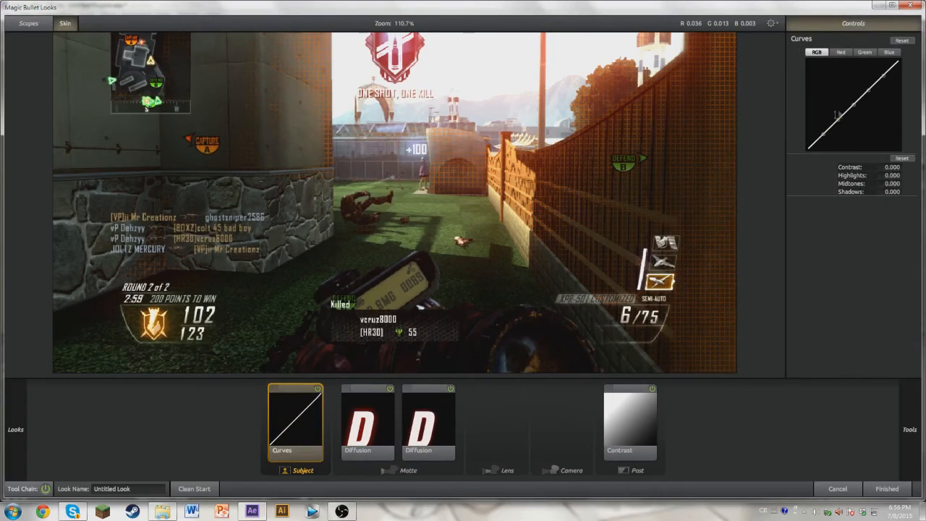
pyautogui.moveTo(823, 132); pyautogui.dragTo(823, 135)
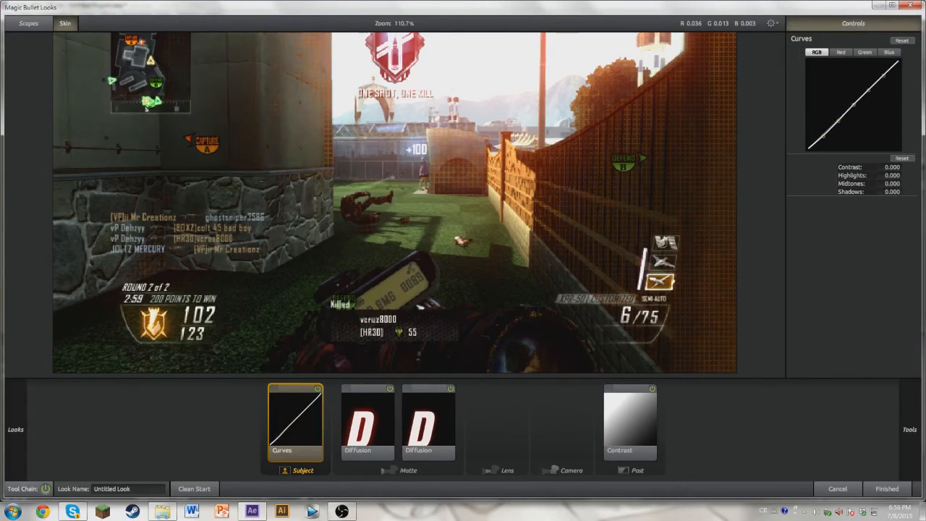
pyautogui.moveTo(868, 91); pyautogui.dragTo(868, 85)
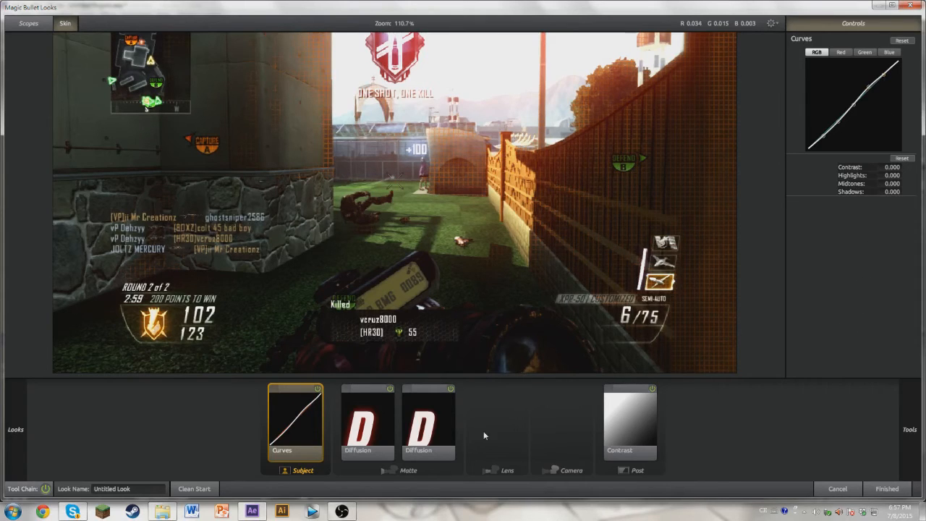
# Add a Neg Bleach Bypass tool to the Camera stage and set Silver Retention to 94.0%.
pyautogui.click(557, 427)
pyautogui.moveTo(922, 226)
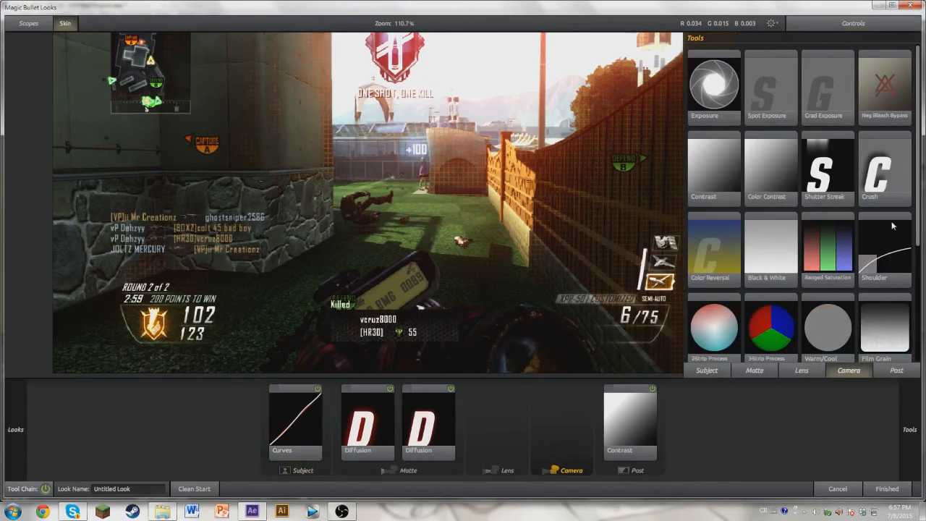
pyautogui.doubleClick(874, 97)
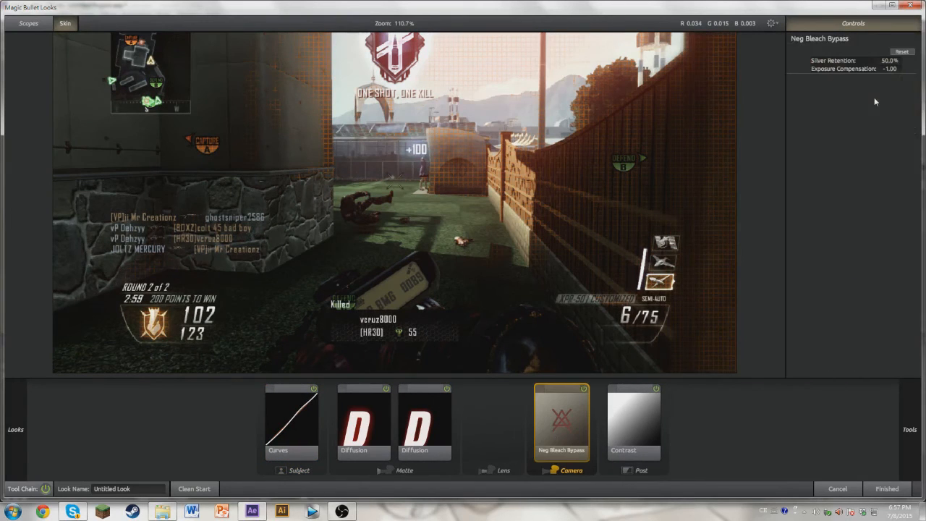
pyautogui.moveTo(888, 60); pyautogui.dragTo(922, 60)
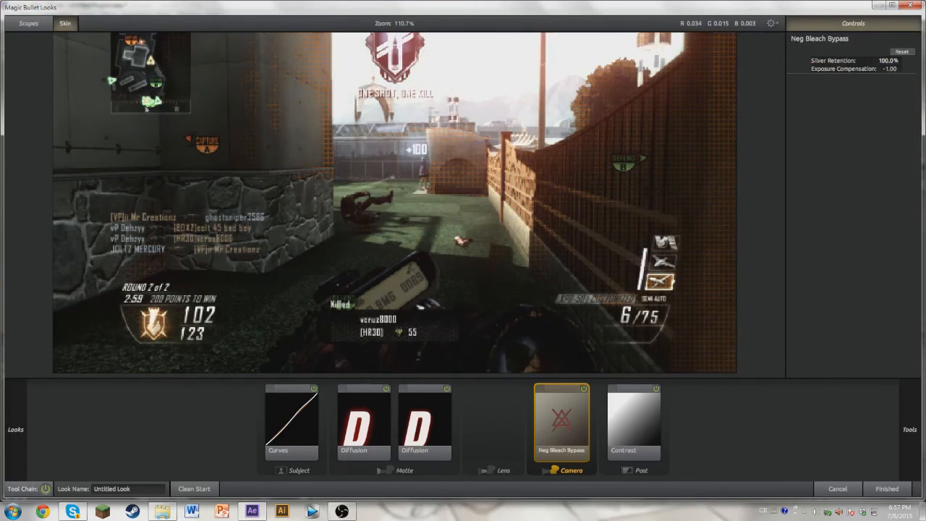
pyautogui.moveTo(916, 132); pyautogui.dragTo(916, 133)
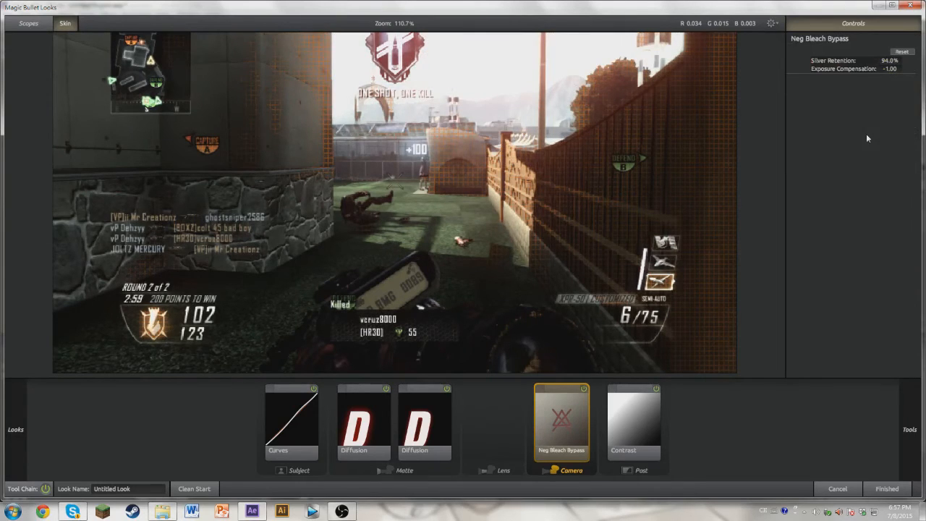
# Try a Ranged Saturation tool with a green component balance in the Camera stage and delete it.
pyautogui.moveTo(909, 429)
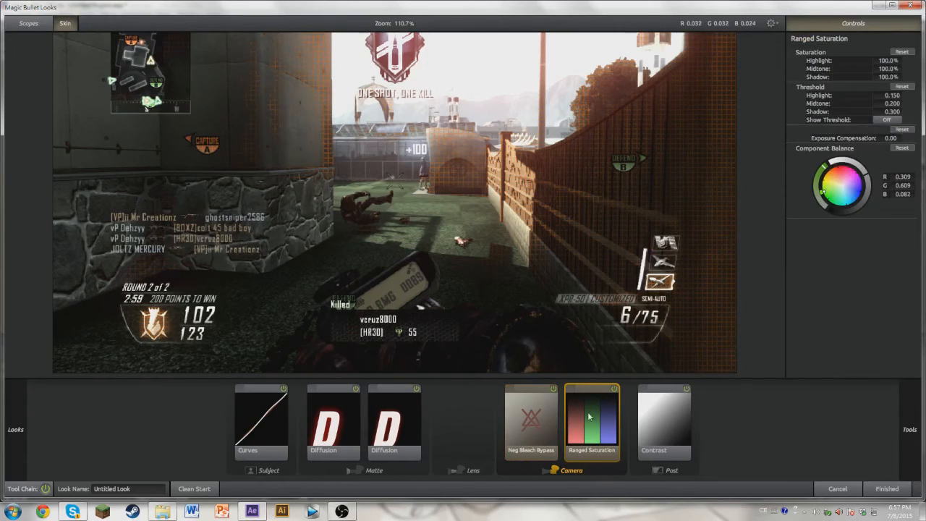
pyautogui.press('Delete')
# Add a Colorista 3-Way tool after Contrast in the Post stage and dismiss the iCloud notification.
pyautogui.click(489, 424)
pyautogui.moveTo(922, 179)
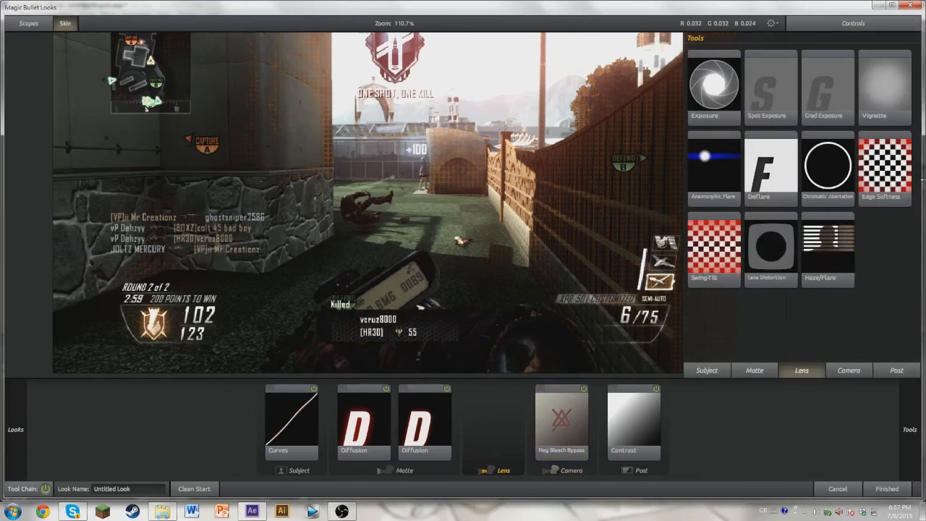
pyautogui.click(563, 434)
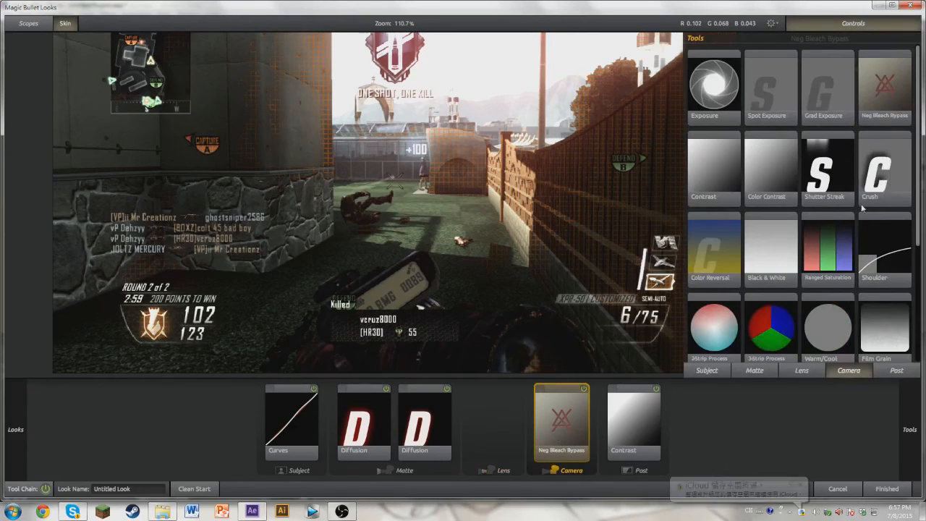
pyautogui.scroll(-3, 821, 230)
pyautogui.scroll(2, 832, 219)
pyautogui.click(634, 423)
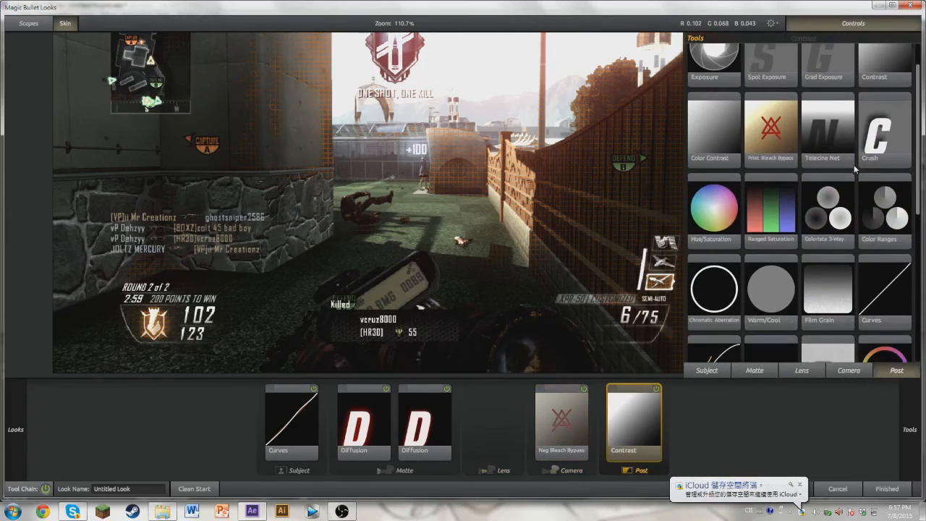
pyautogui.click(831, 219)
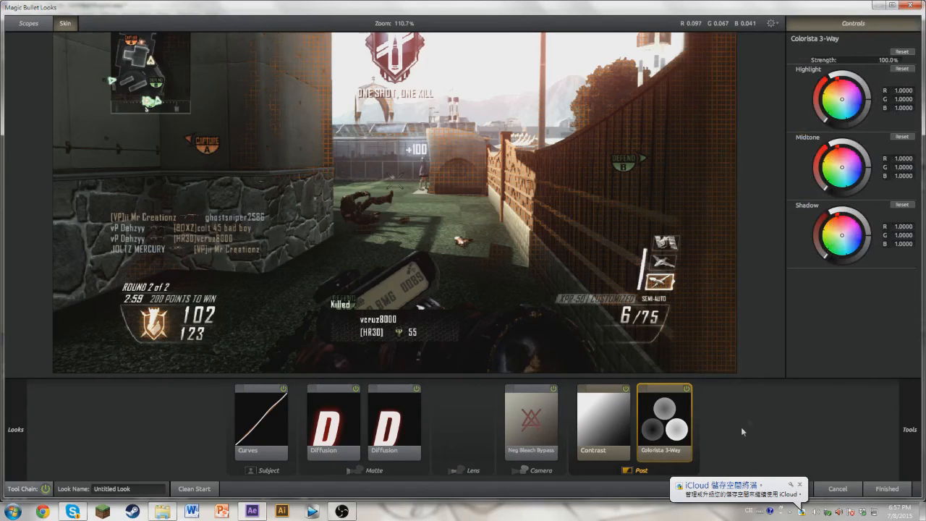
pyautogui.click(799, 484)
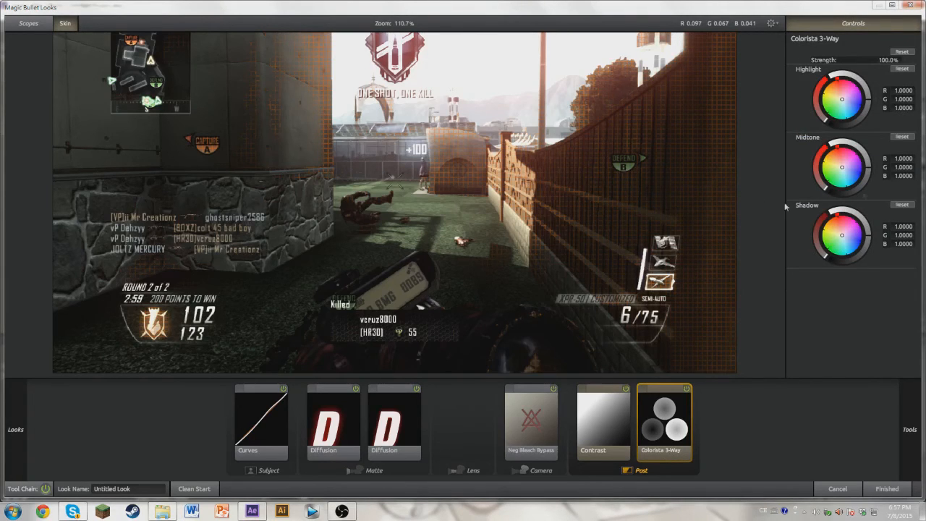
# Warm the Colorista 3-Way highlights (R 1.1301, G 0.9458, B 0.9242), nudge midtones slightly toward magenta and shadows toward red, and apply the look.
pyautogui.click(837, 88)
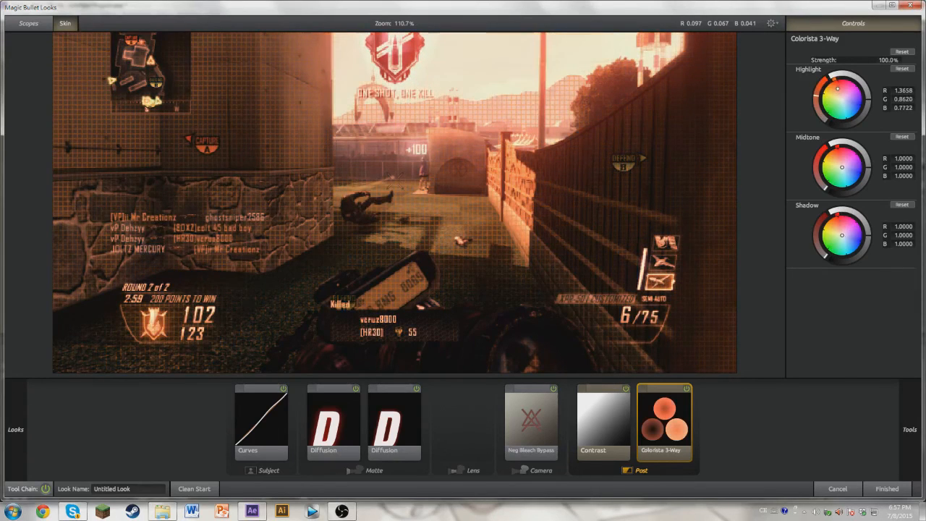
pyautogui.moveTo(838, 88); pyautogui.dragTo(839, 92)
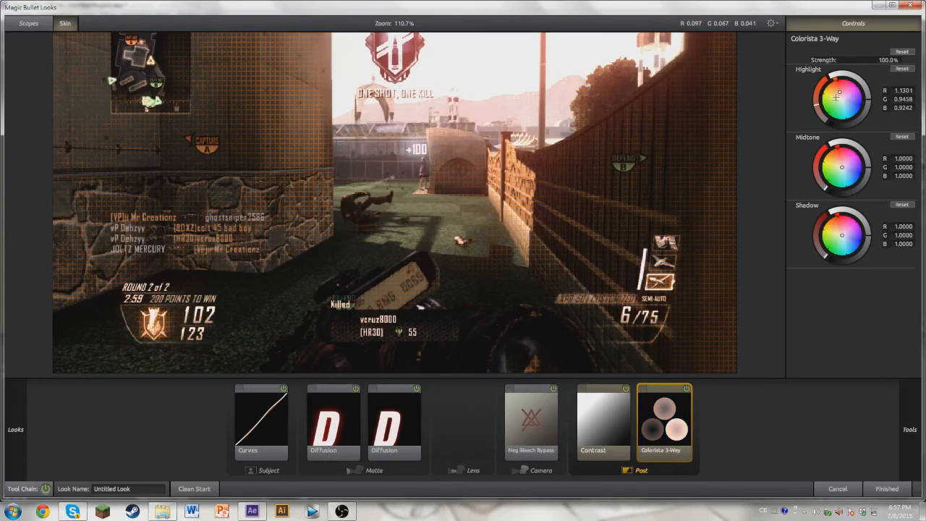
pyautogui.moveTo(841, 167); pyautogui.dragTo(843, 165)
pyautogui.moveTo(840, 235); pyautogui.dragTo(841, 233)
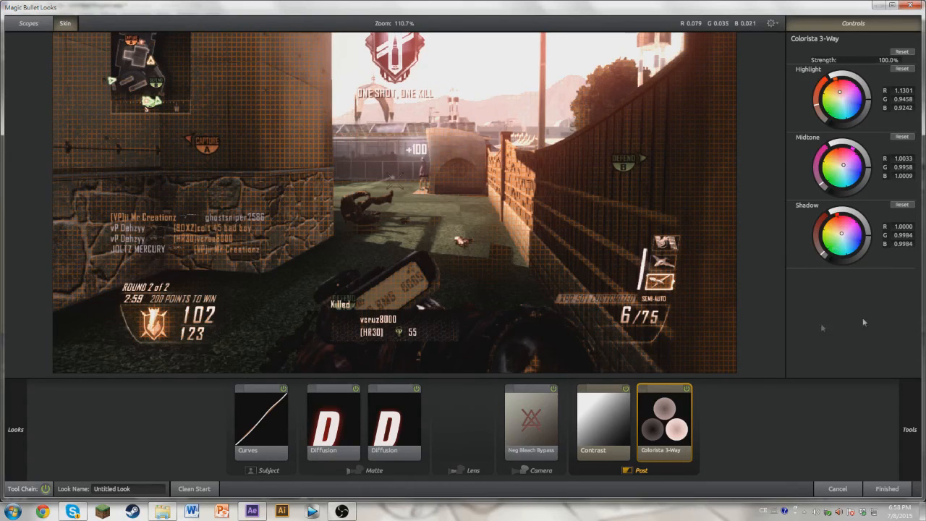
pyautogui.click(888, 490)
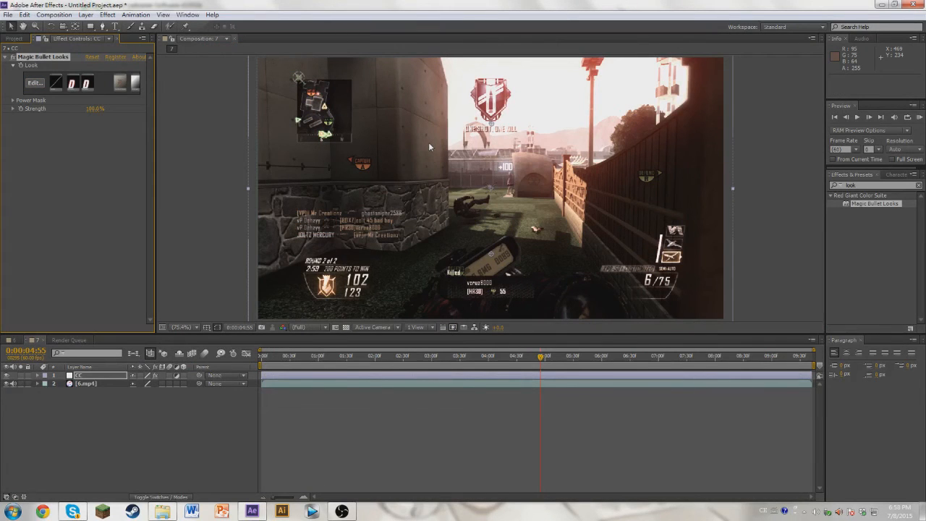
# Reopen the look for editing, try a Swing-Tilt tool in the Lens stage and delete it.
pyautogui.click(33, 83)
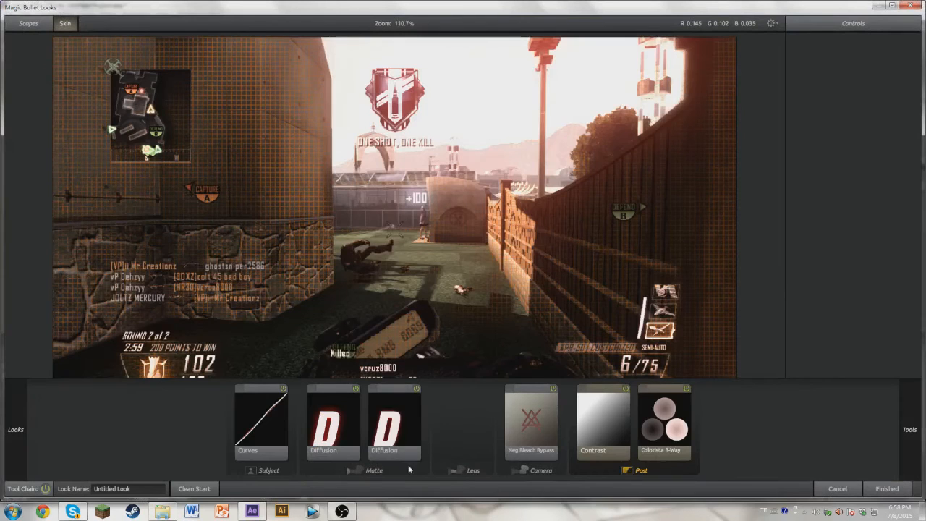
pyautogui.click(448, 426)
pyautogui.moveTo(921, 127)
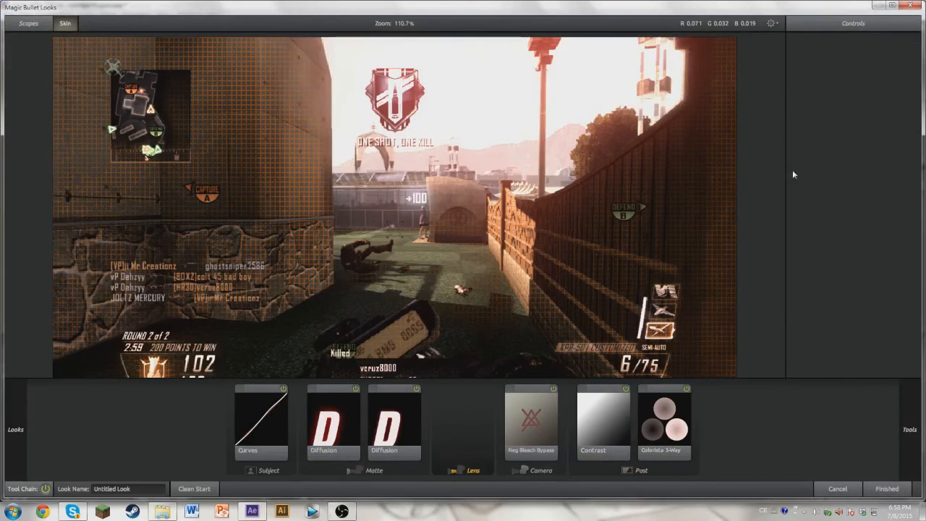
pyautogui.click(549, 432)
pyautogui.moveTo(921, 197)
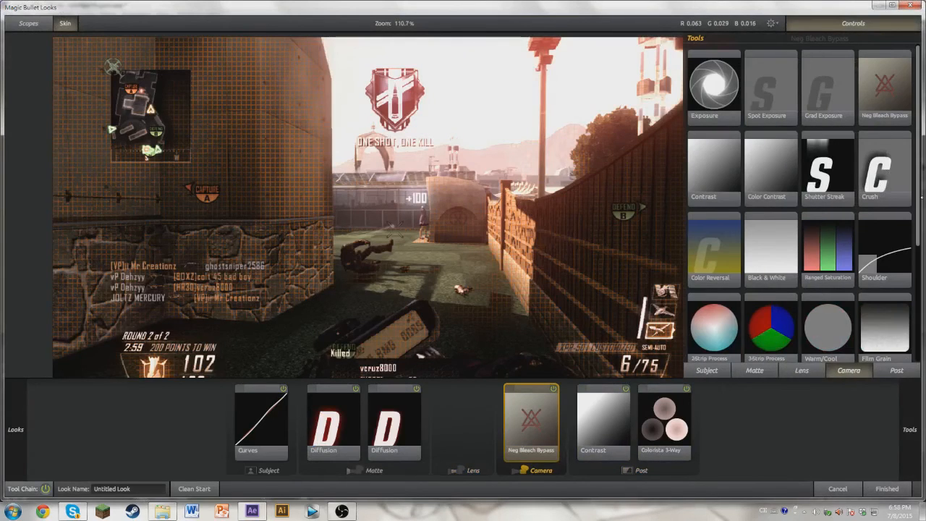
pyautogui.scroll(-2, 802, 203)
pyautogui.click(448, 433)
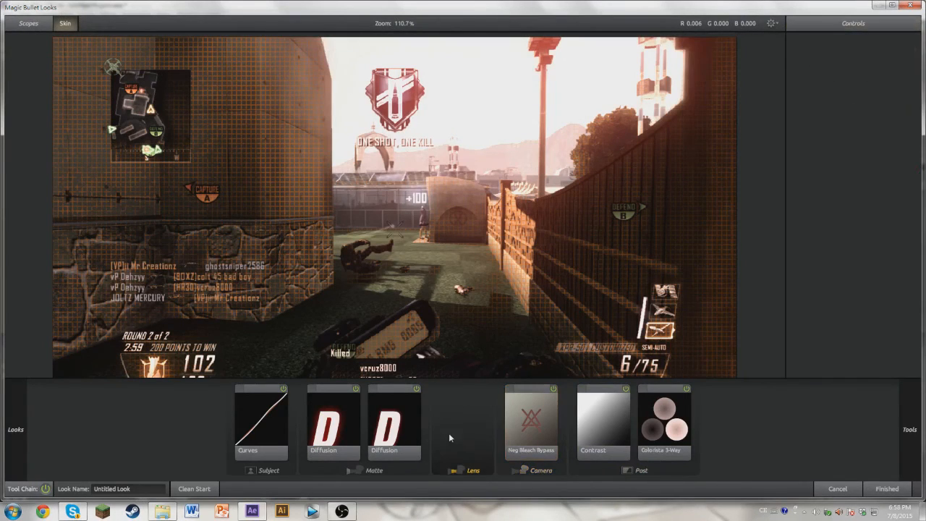
pyautogui.moveTo(922, 203)
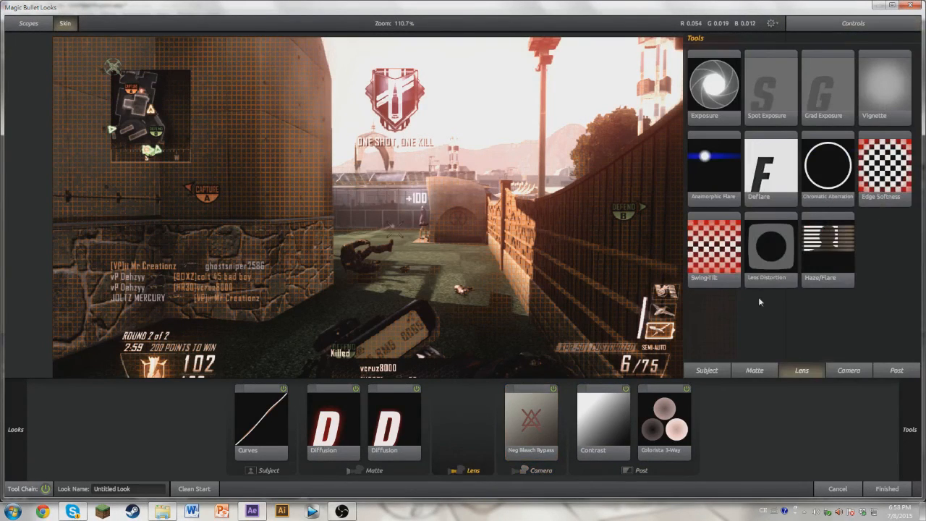
pyautogui.doubleClick(724, 261)
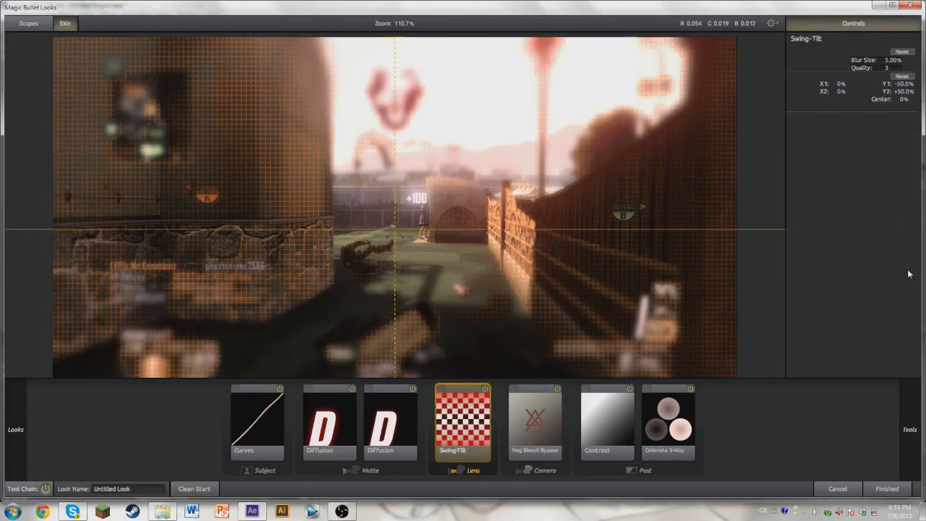
pyautogui.click(472, 440)
pyautogui.press('Delete')
# Review the available Camera tools and the Subject stage's Curves settings, and finish editing the look.
pyautogui.moveTo(909, 428)
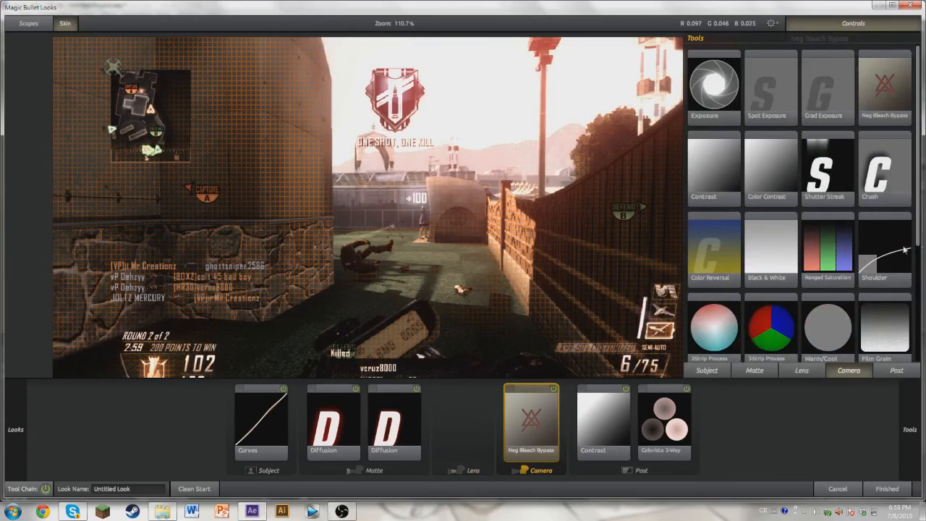
pyautogui.scroll(-3, 813, 240)
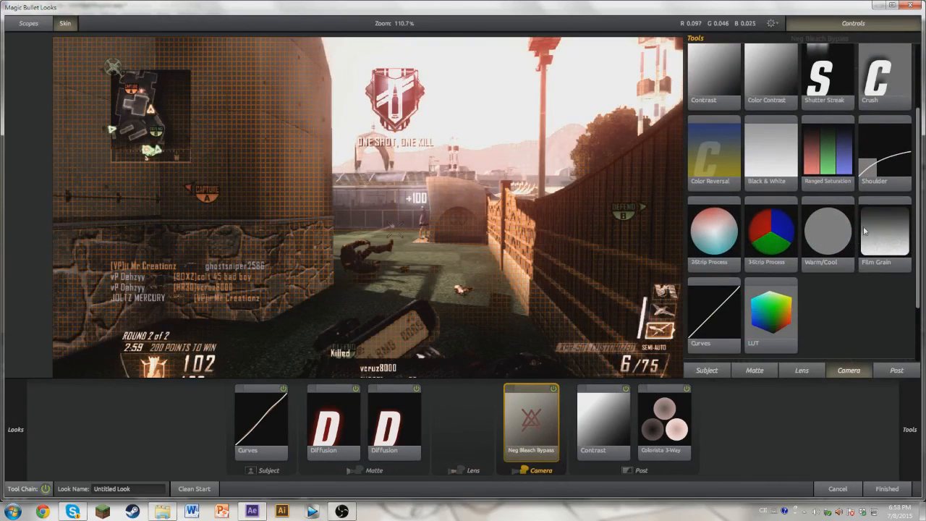
pyautogui.click(278, 437)
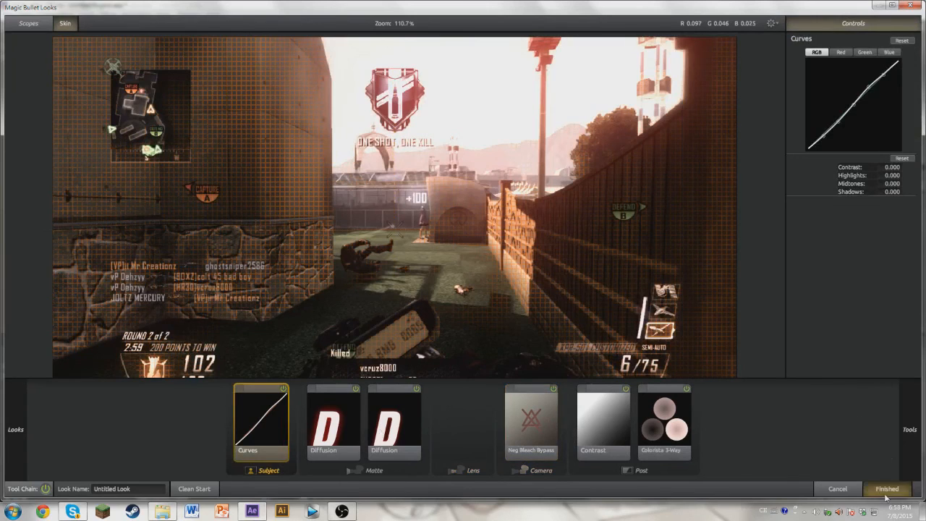
pyautogui.click(885, 488)
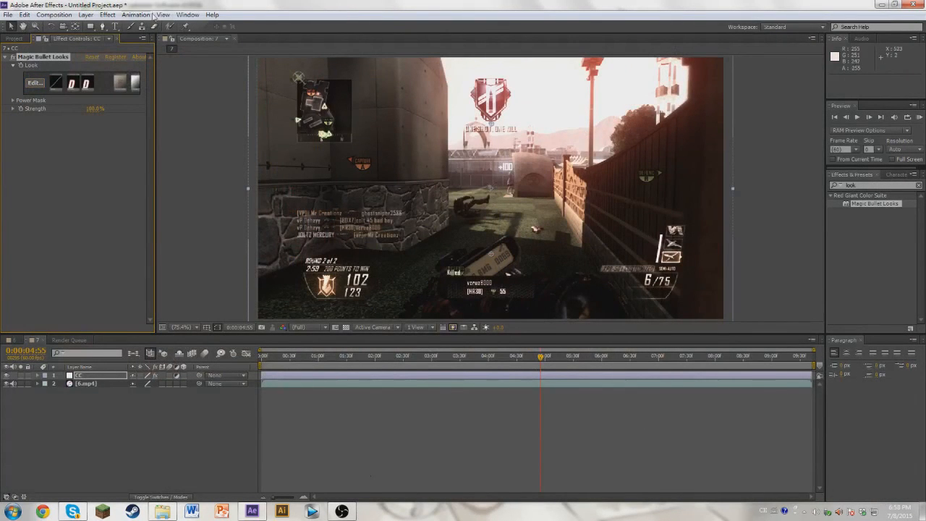
# Add an Equalize effect to the CC adjustment layer and set its Amount to Equalize to 20.0%.
pyautogui.click(86, 14)
pyautogui.click(112, 17)
pyautogui.click(109, 15)
pyautogui.moveTo(159, 104)
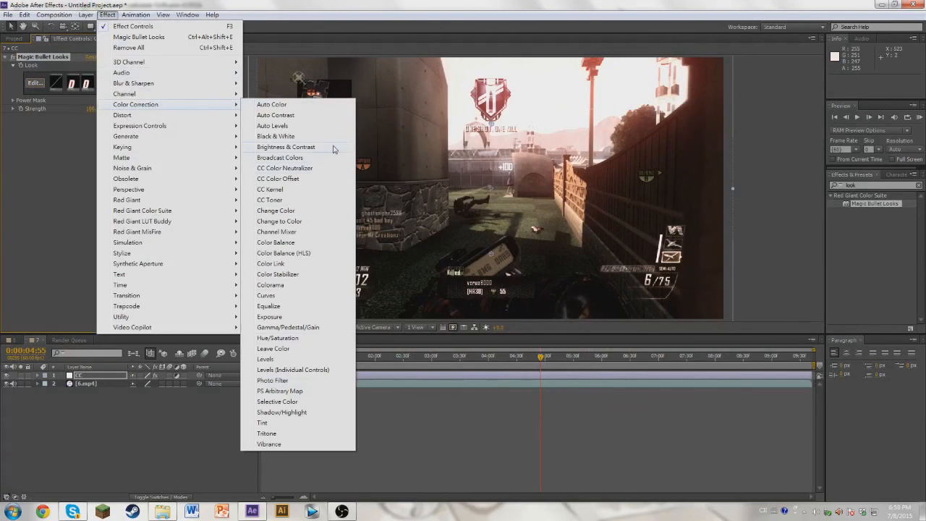
pyautogui.click(293, 306)
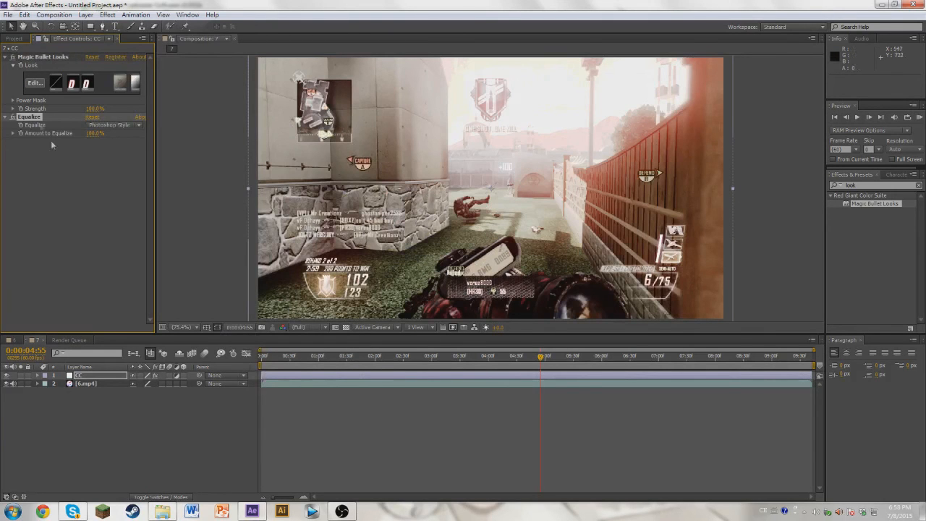
pyautogui.moveTo(93, 133); pyautogui.dragTo(56, 133)
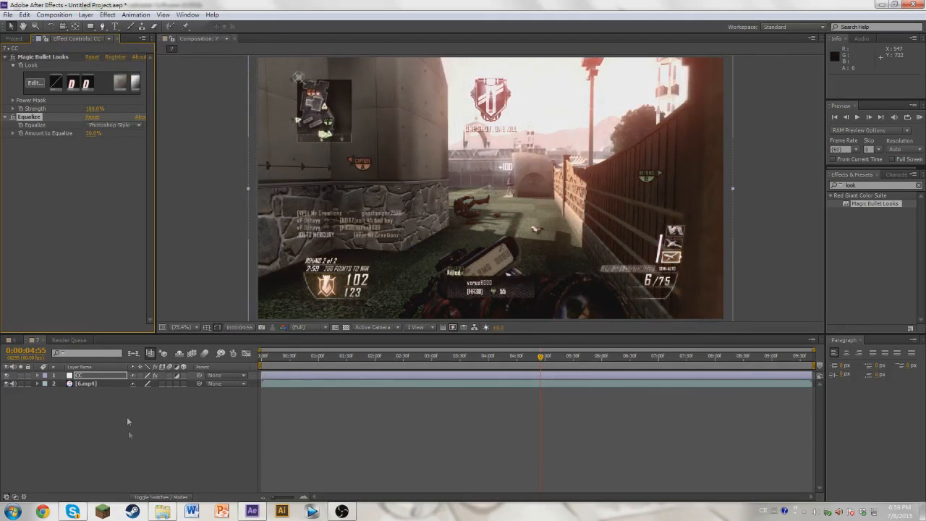
pyautogui.click(129, 421)
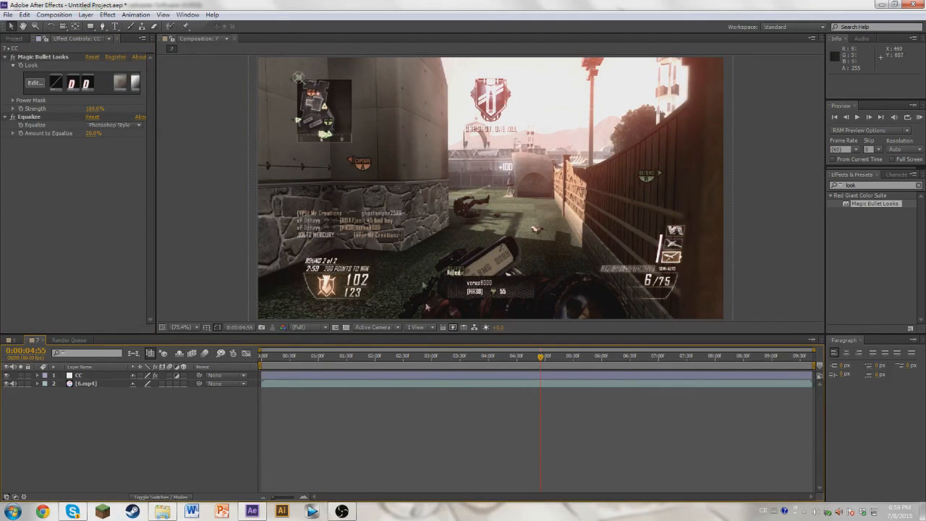